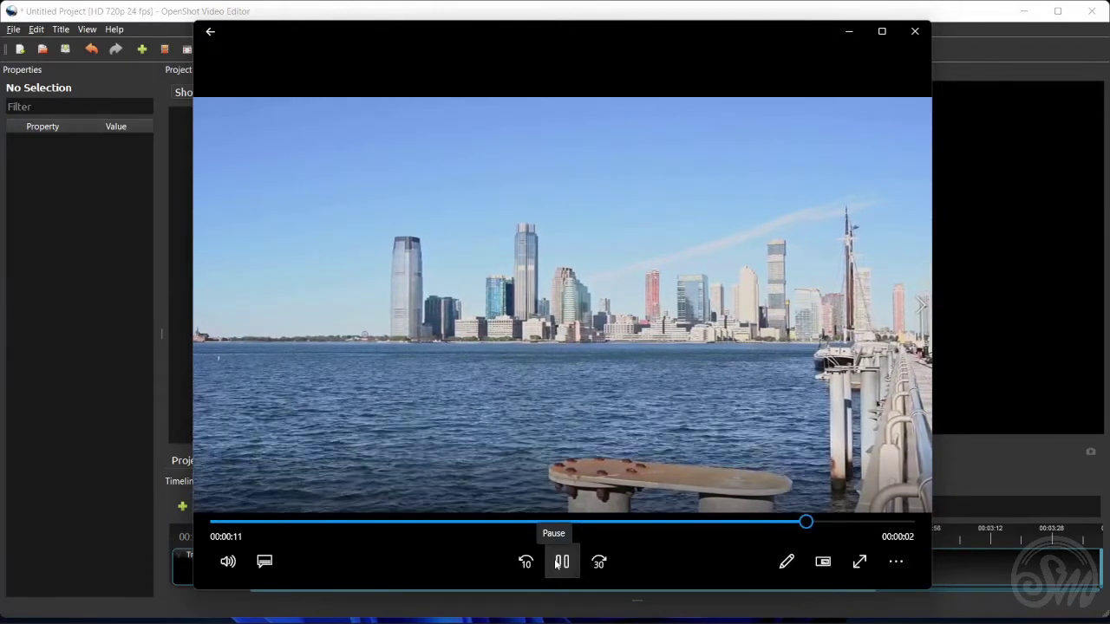
Step: Pause City By The Bay in Windows Media Player, then play and pause 'OpenShot - Zoom and Pan'
left_click(561, 562)
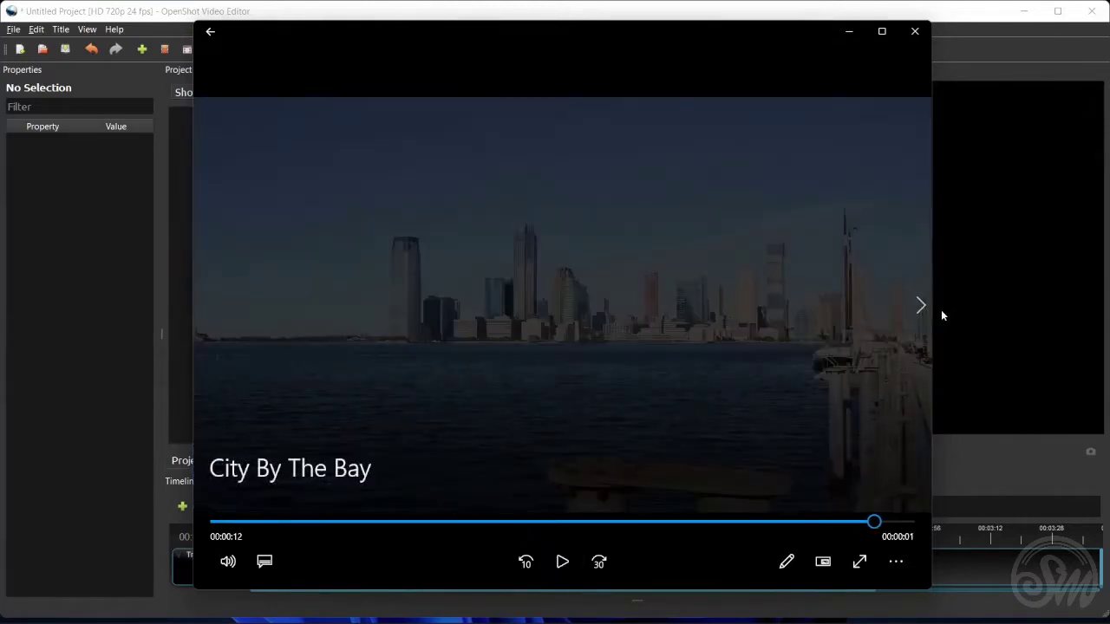
left_click(923, 309)
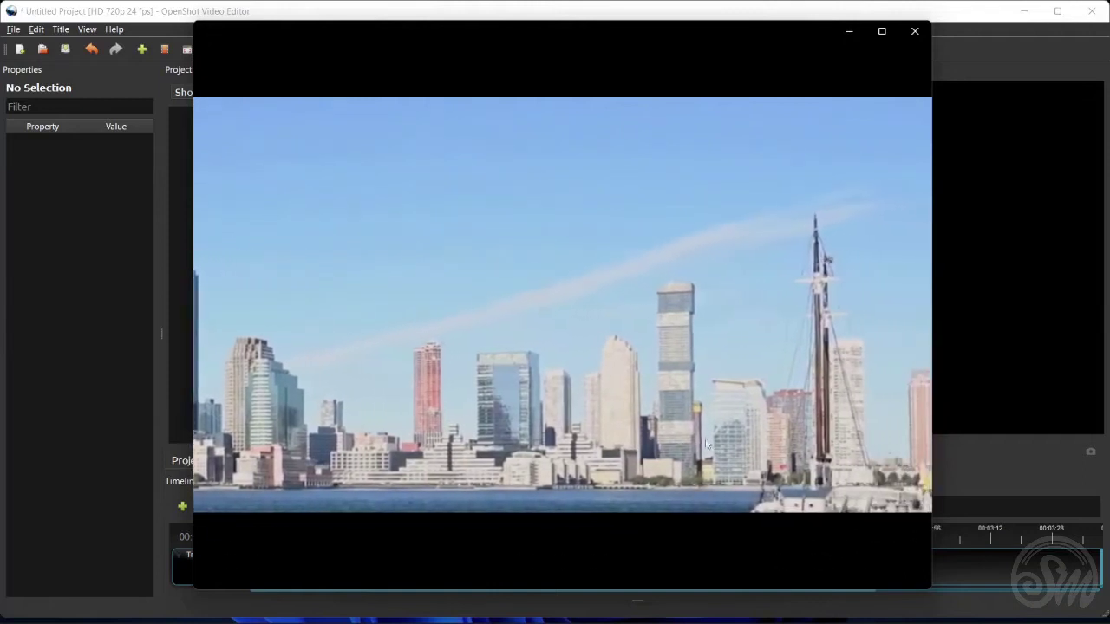
mouse_move(675, 445)
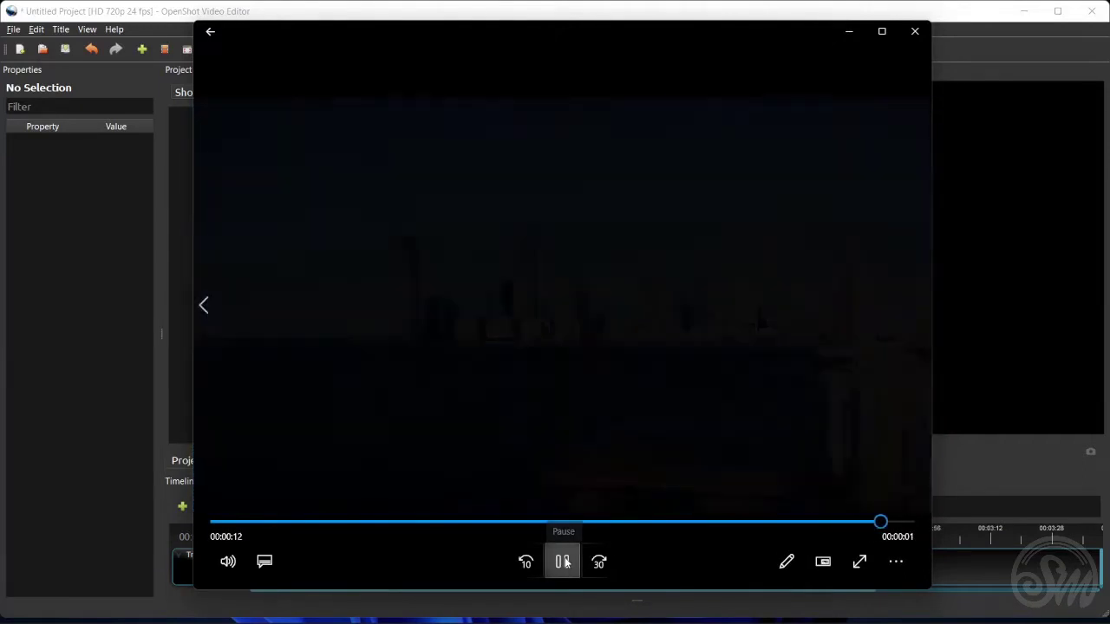
left_click(564, 562)
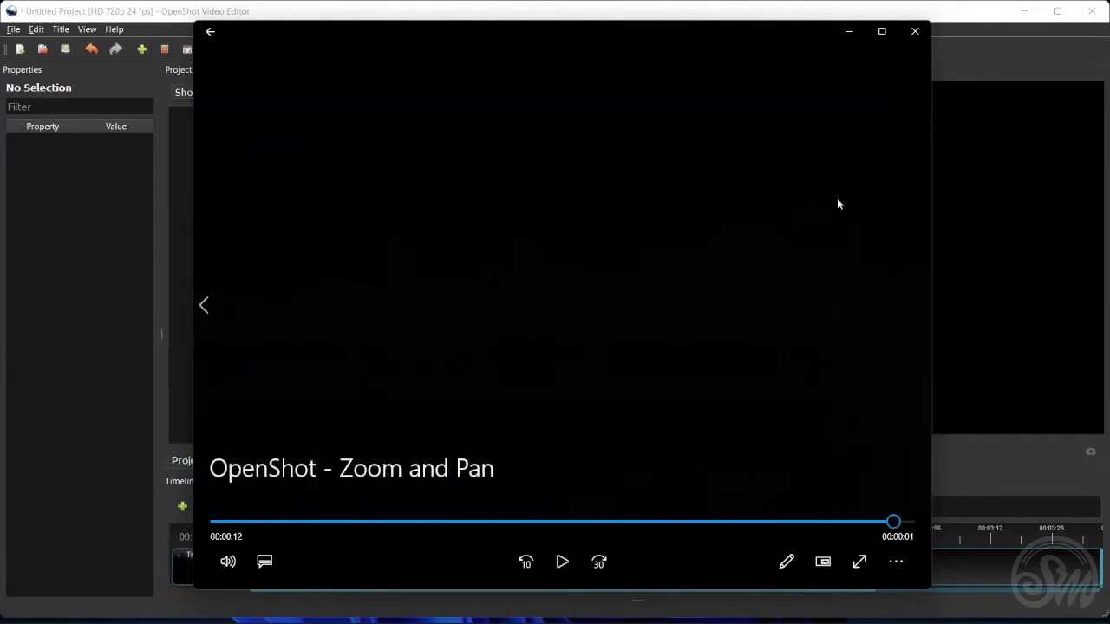
Step: Import the City By The Bay video from the TMP folder into OpenShot's Project Files
left_click(851, 32)
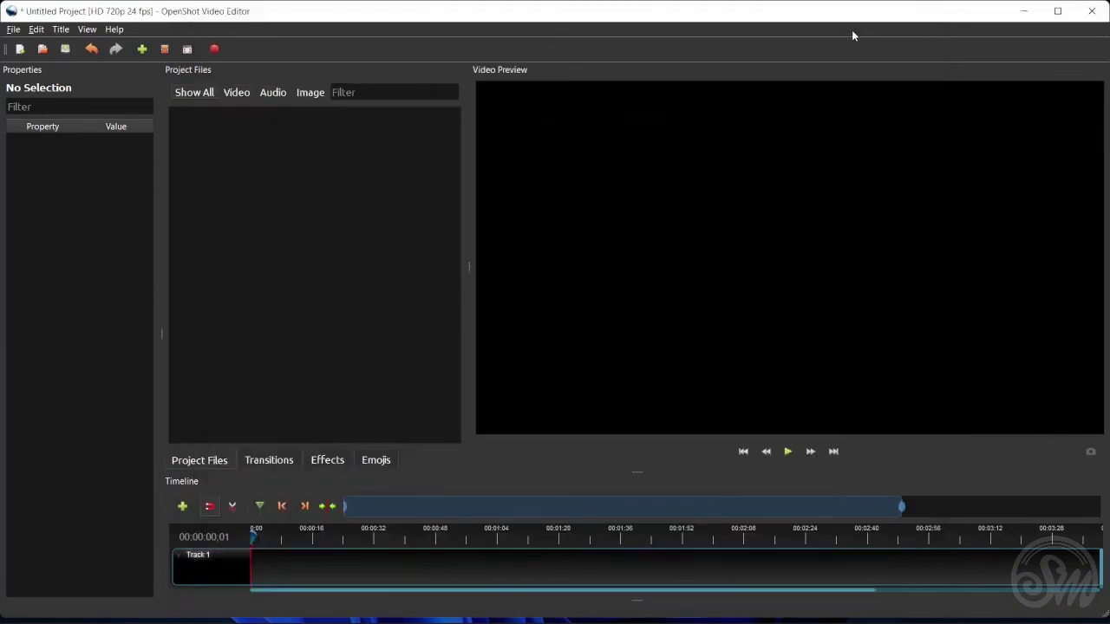
left_click(570, 607)
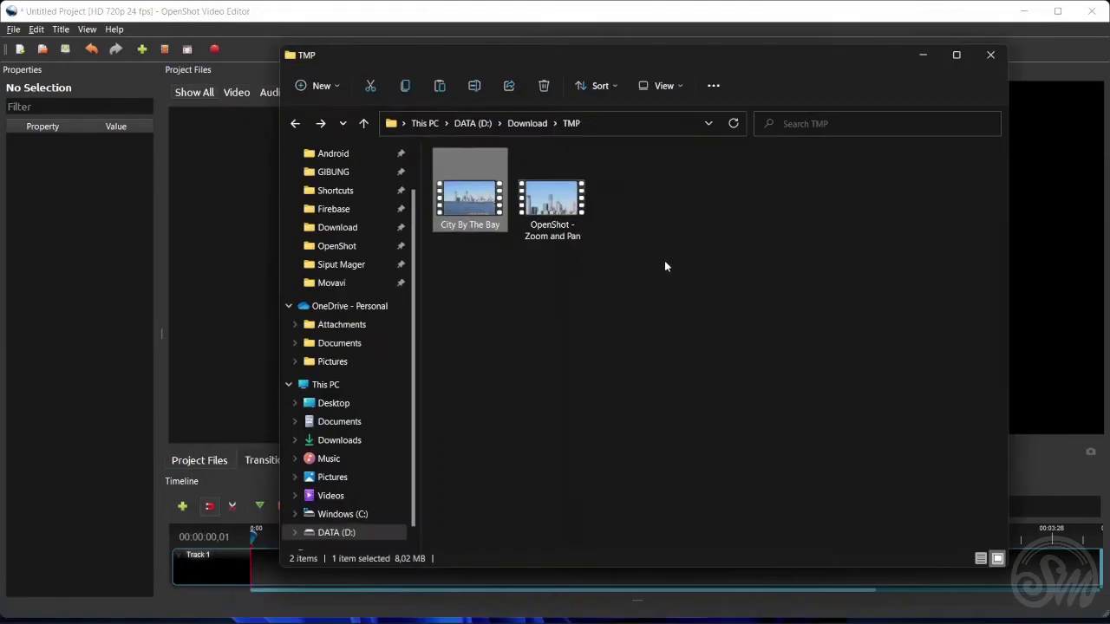
left_click_drag(473, 198, 197, 160)
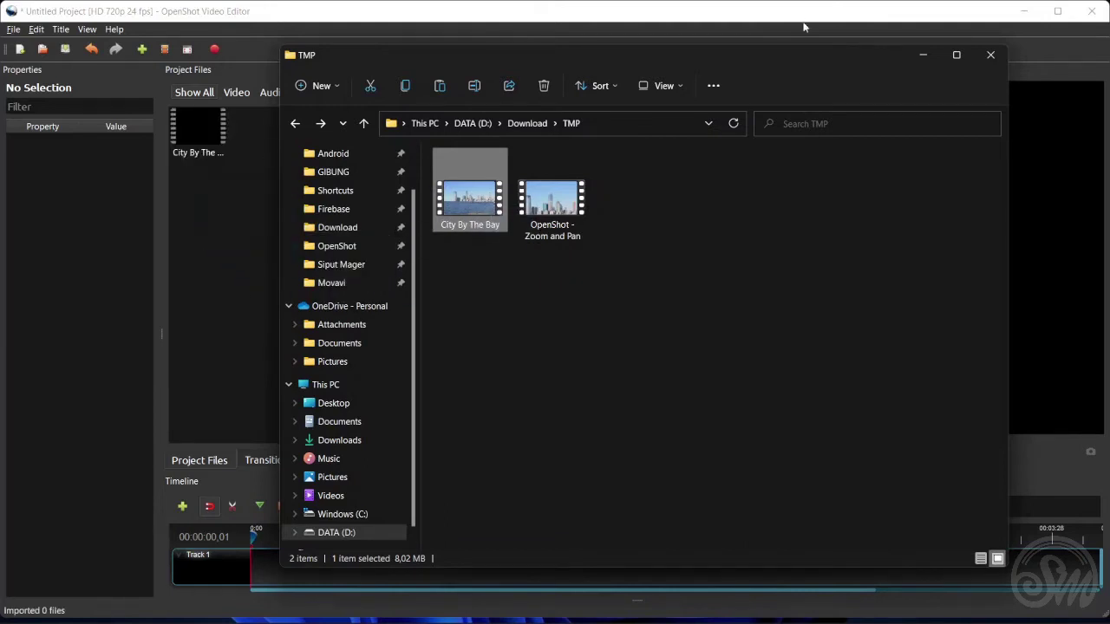
left_click(923, 56)
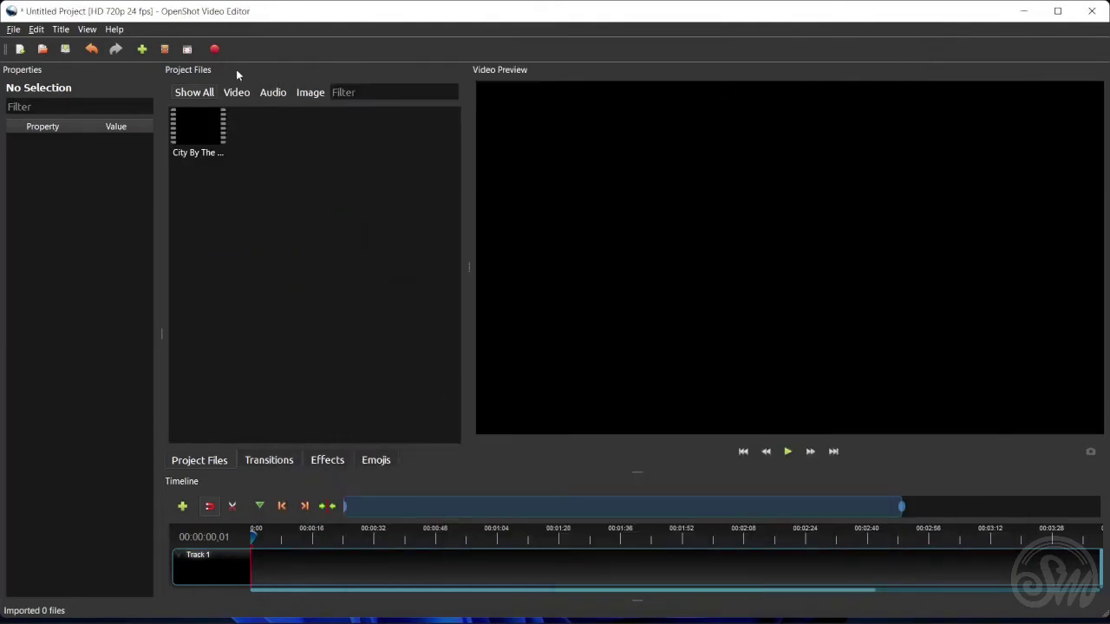
Step: Switch the project profile to HD 720p 24 fps and place City By The Bay at 0:00 on Track 1
left_click(165, 49)
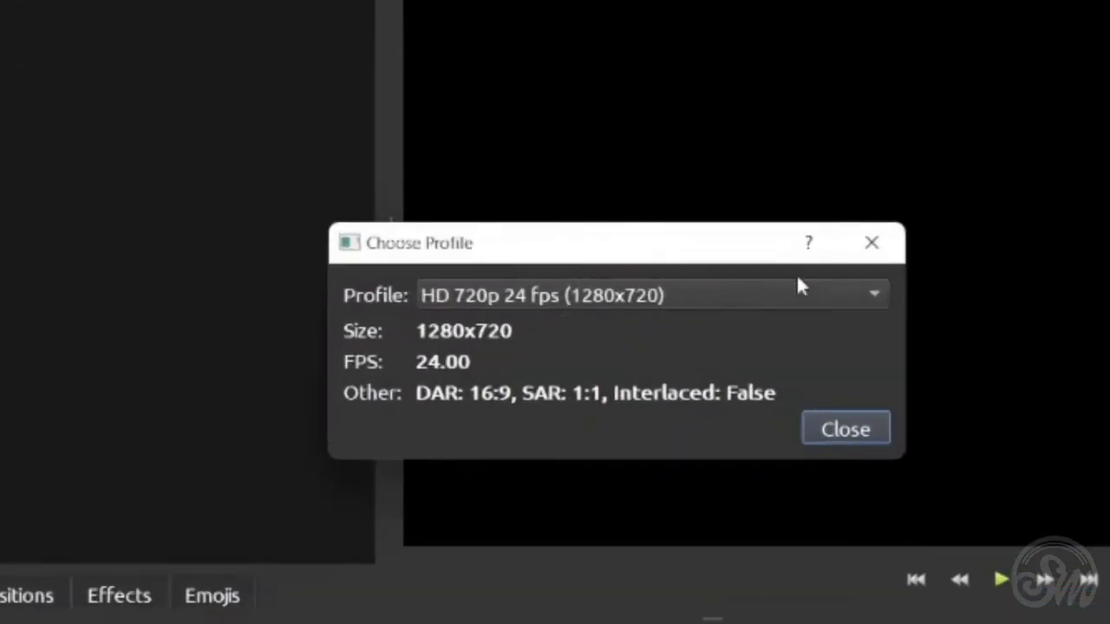
left_click(681, 303)
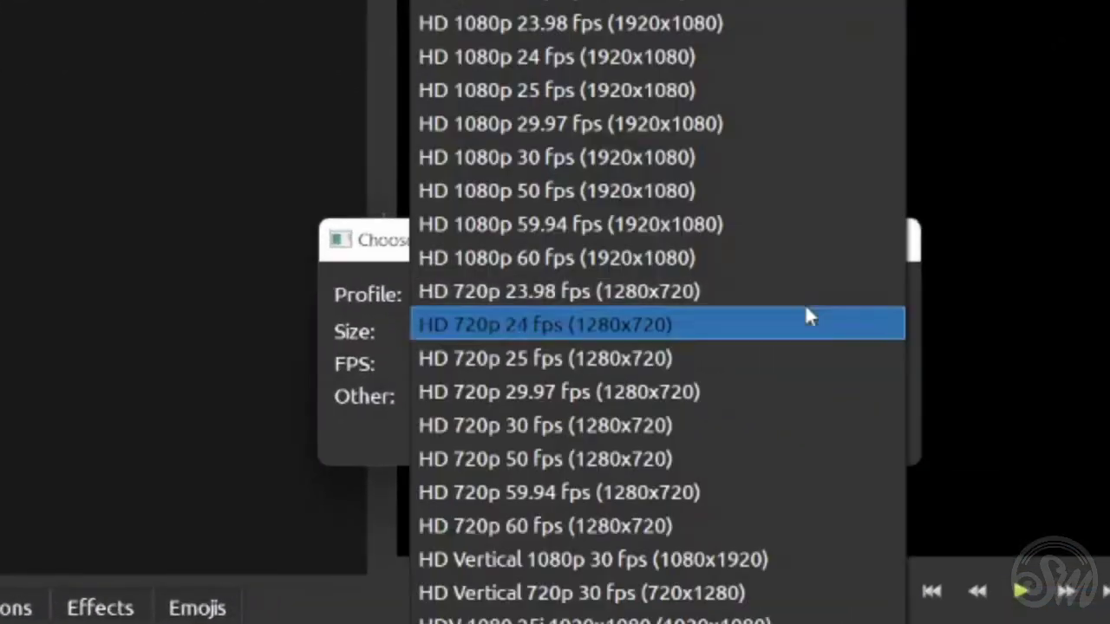
left_click(555, 325)
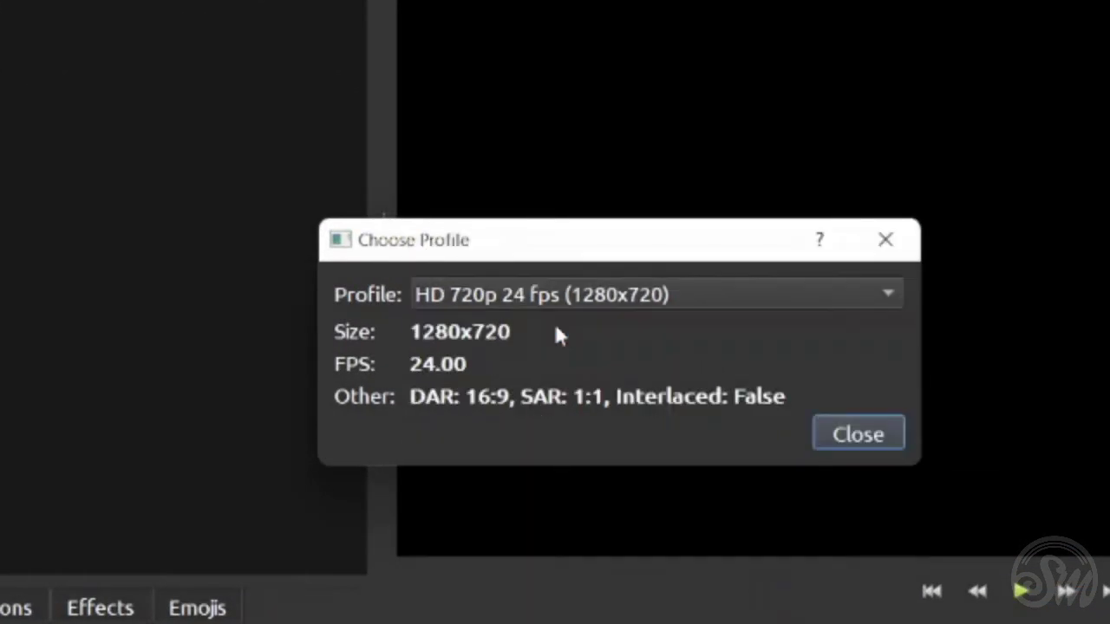
left_click(841, 438)
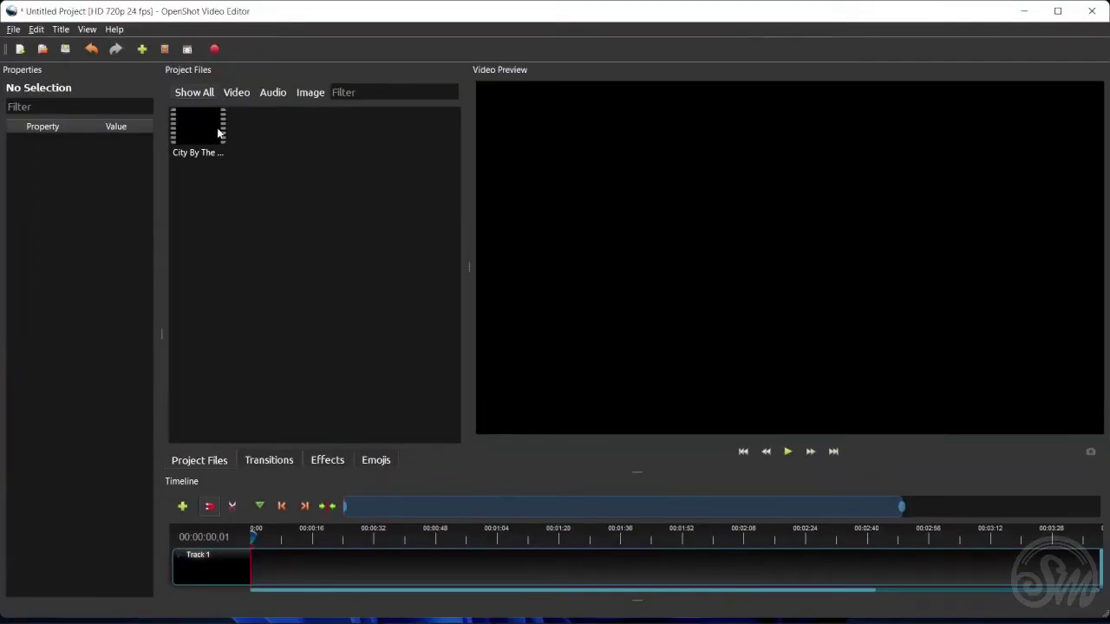
left_click_drag(217, 127, 287, 571)
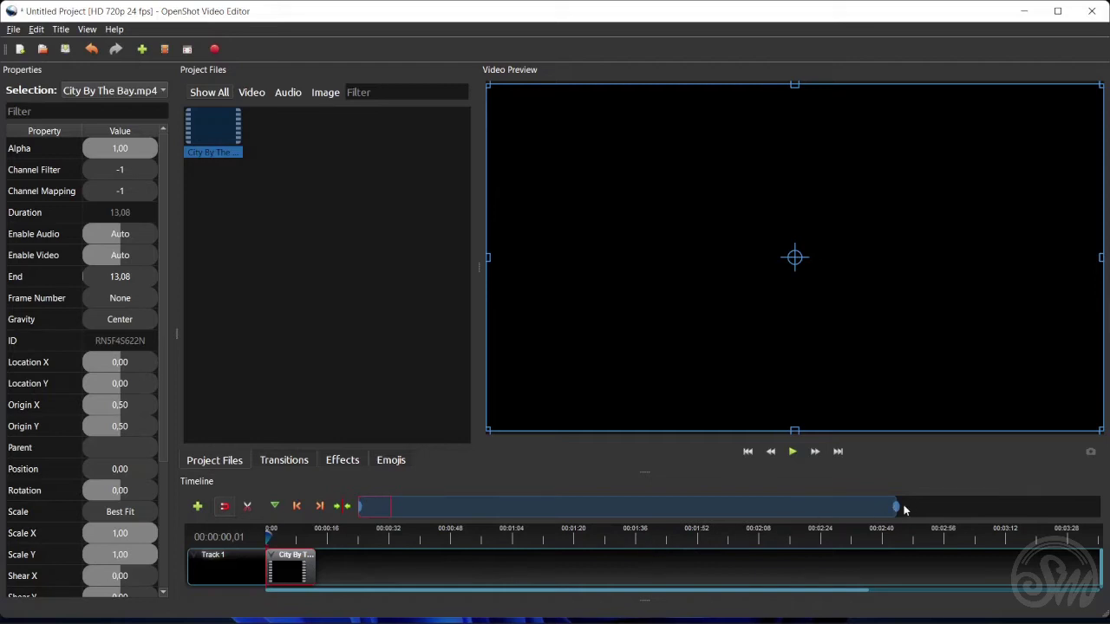
left_click_drag(898, 508, 411, 506)
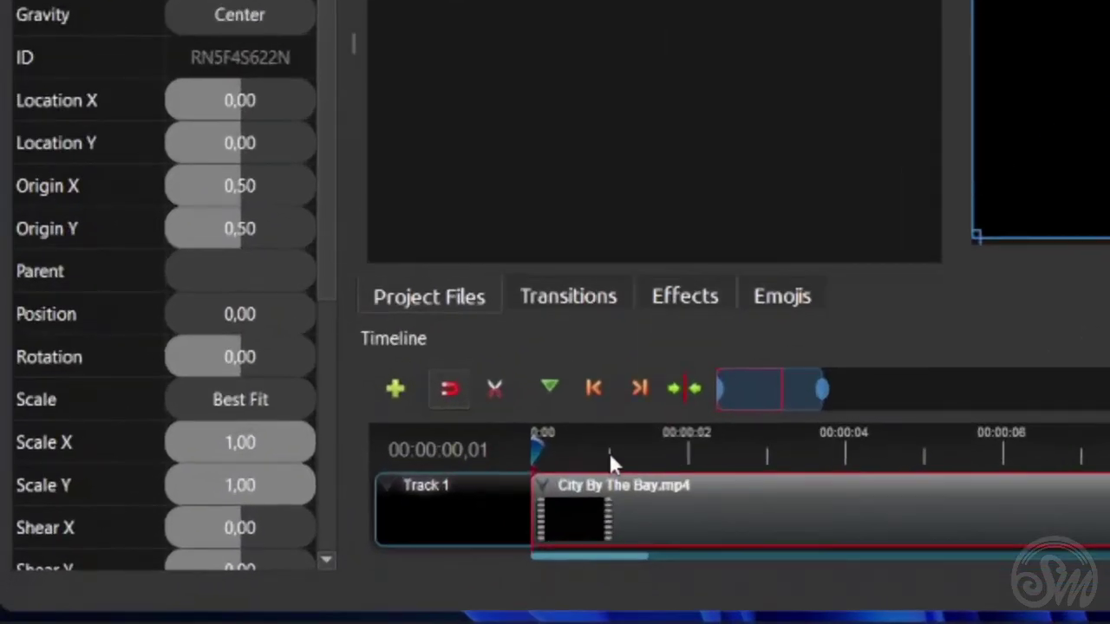
Step: Move the playhead to 00:00:01,01 on the City By The Bay clip
left_click(433, 507)
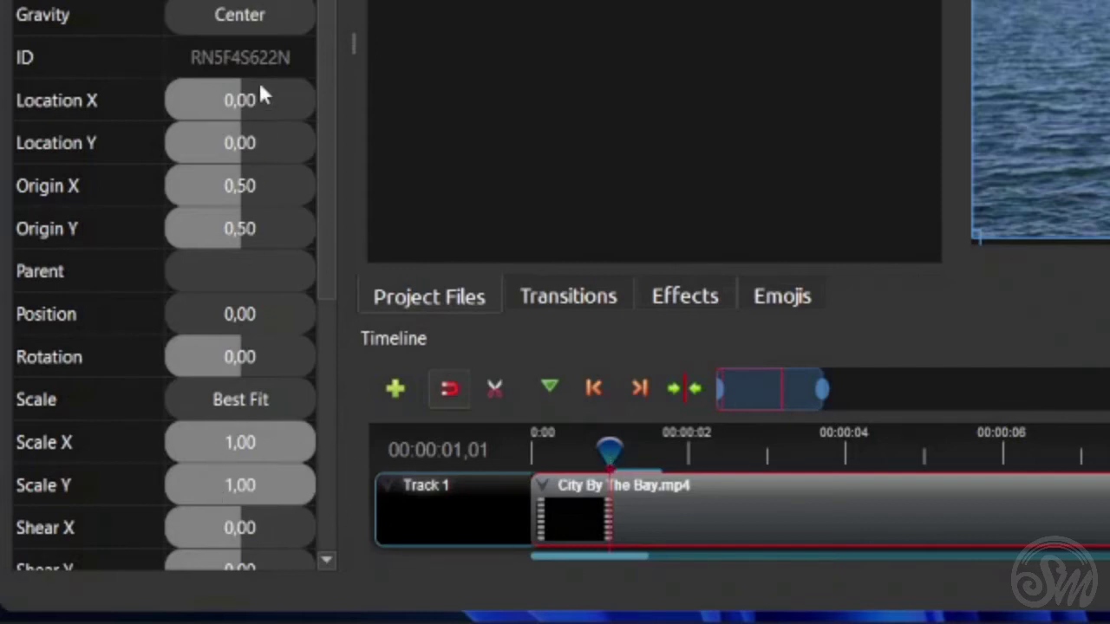
Step: Insert one-second keyframes on Scale X, Scale Y, Location X and Location Y at their default values
right_click(246, 441)
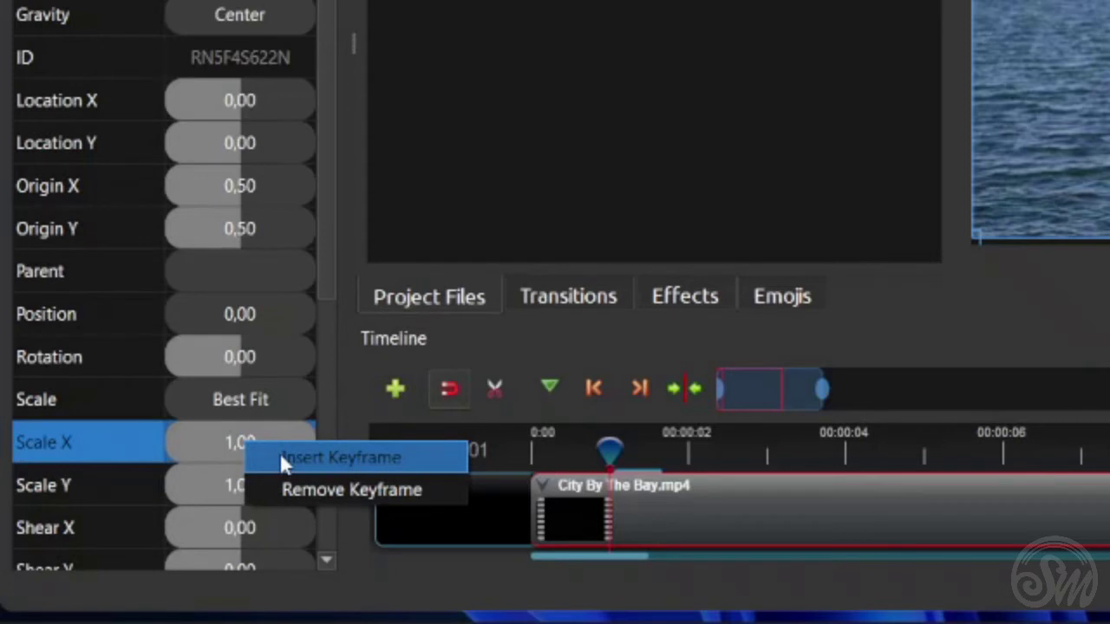
left_click(281, 460)
left_click(243, 488)
right_click(269, 482)
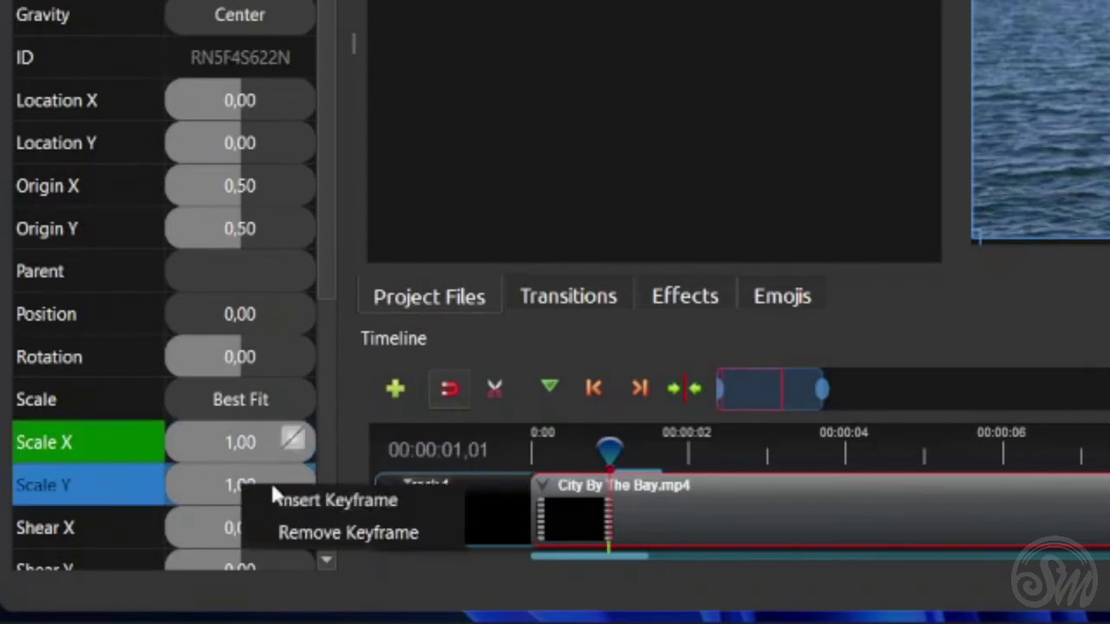
left_click(272, 491)
left_click(243, 100)
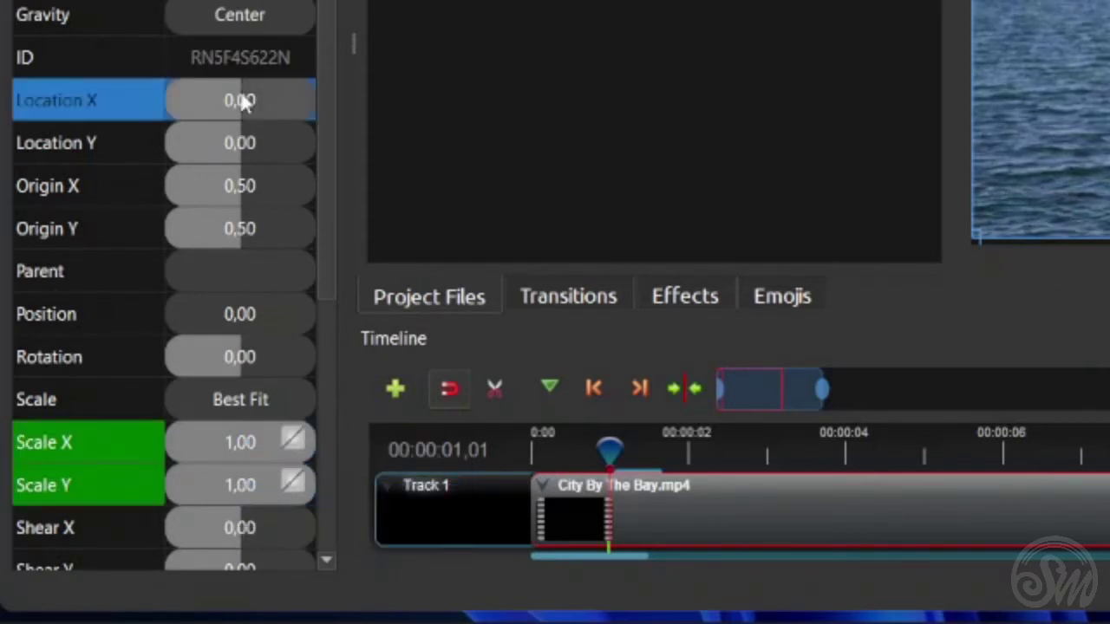
right_click(242, 99)
left_click(265, 111)
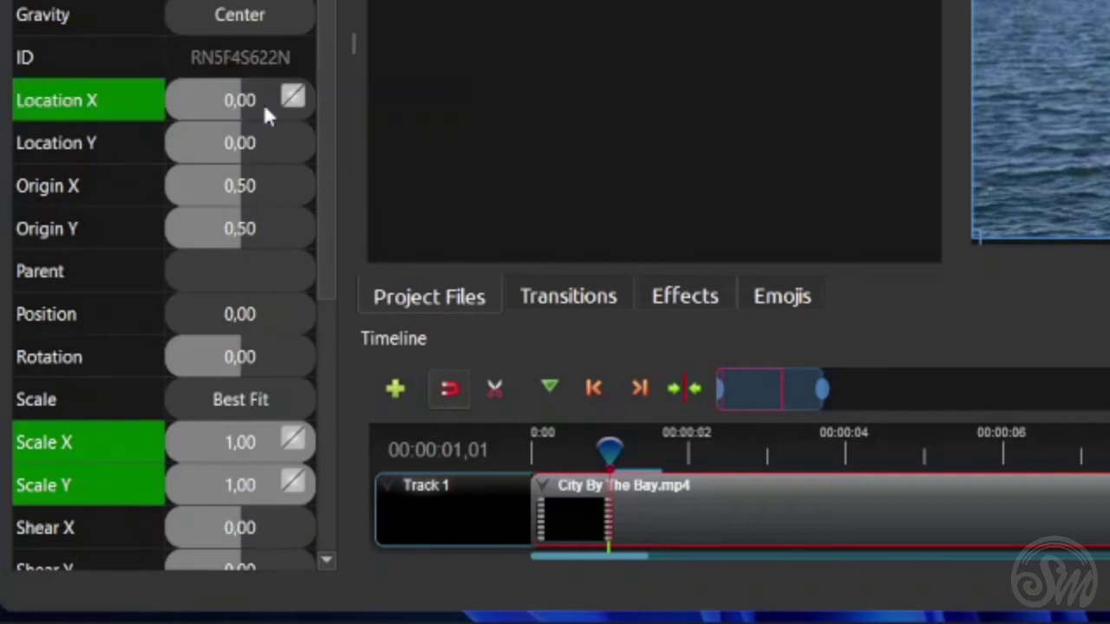
left_click(226, 147)
right_click(225, 147)
left_click(258, 166)
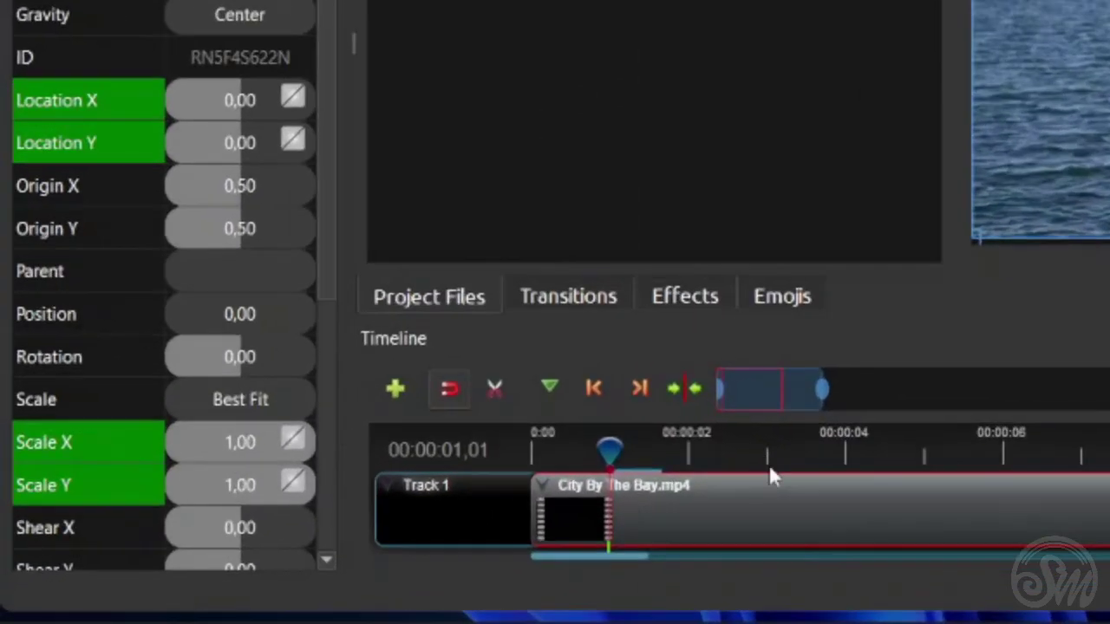
Step: At 00:00:03,01 set Scale X and Scale Y to 2,00, then preview the zoom from the start
left_click(764, 460)
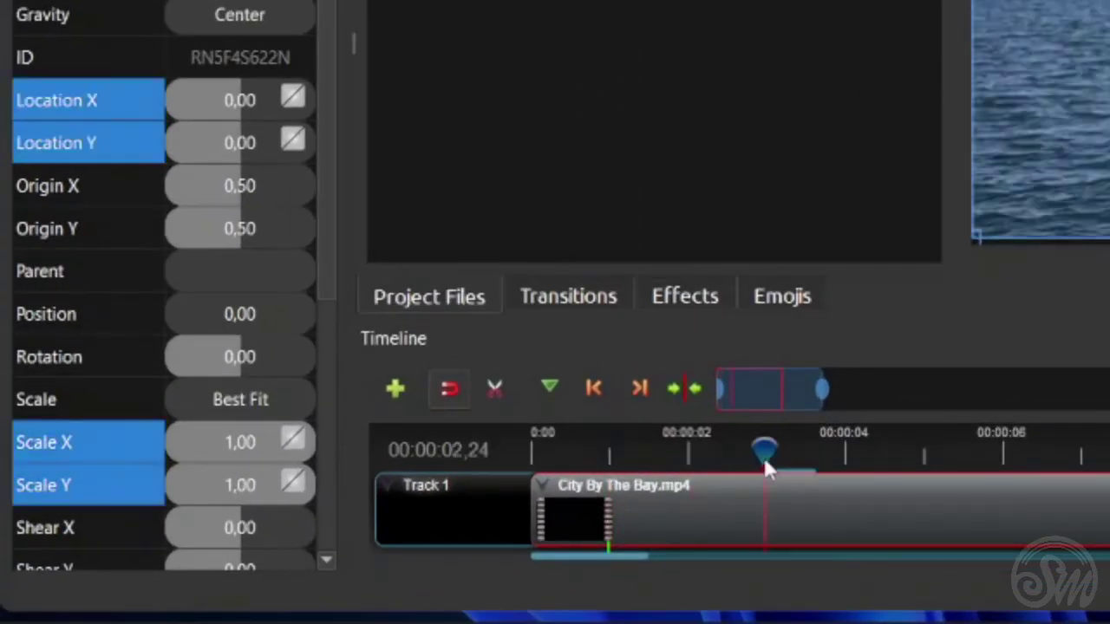
left_click(767, 462)
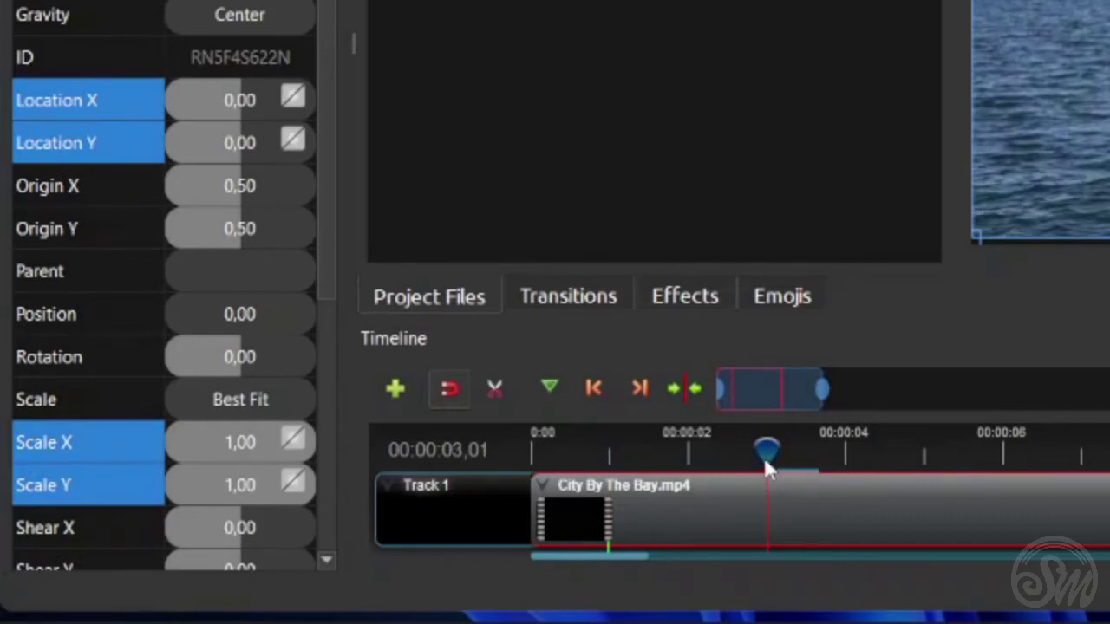
double_click(247, 442)
type("2")
key("Return")
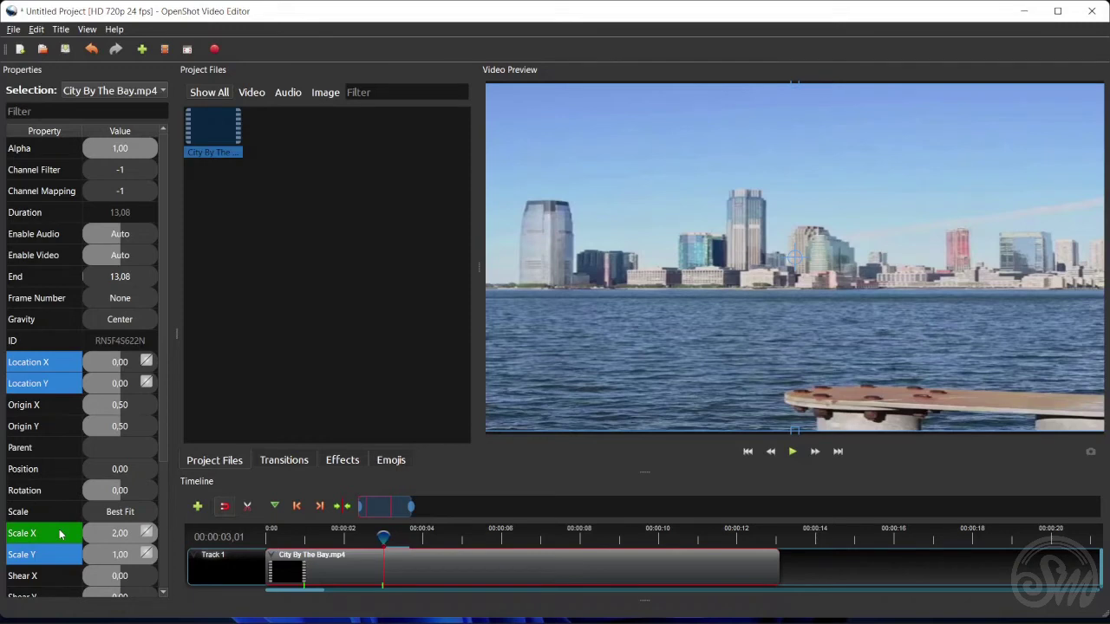
double_click(113, 559)
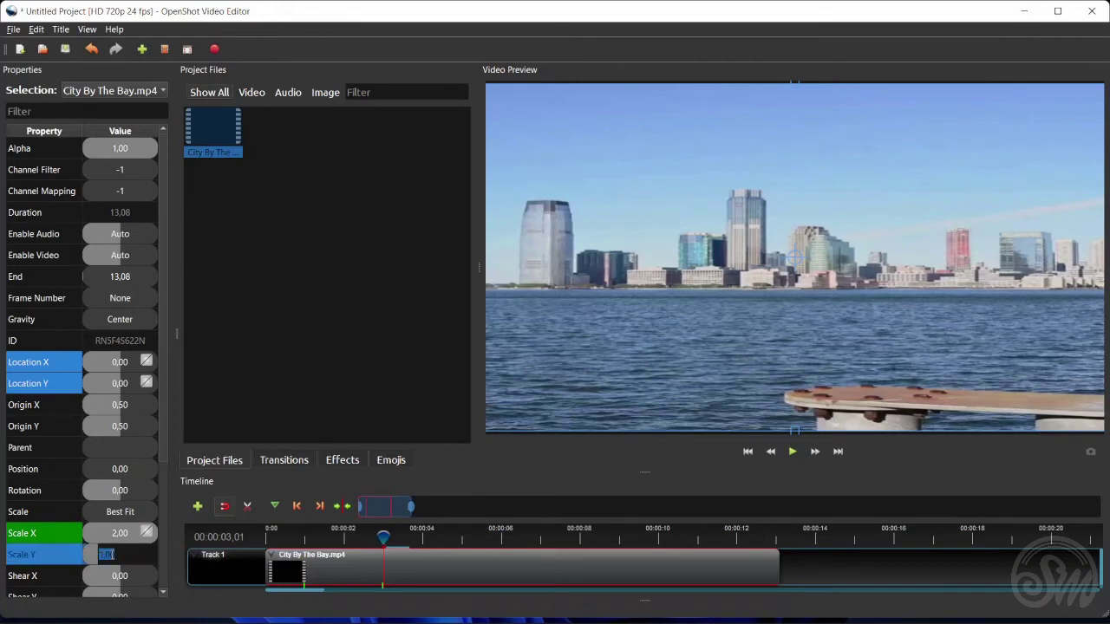
key("Return")
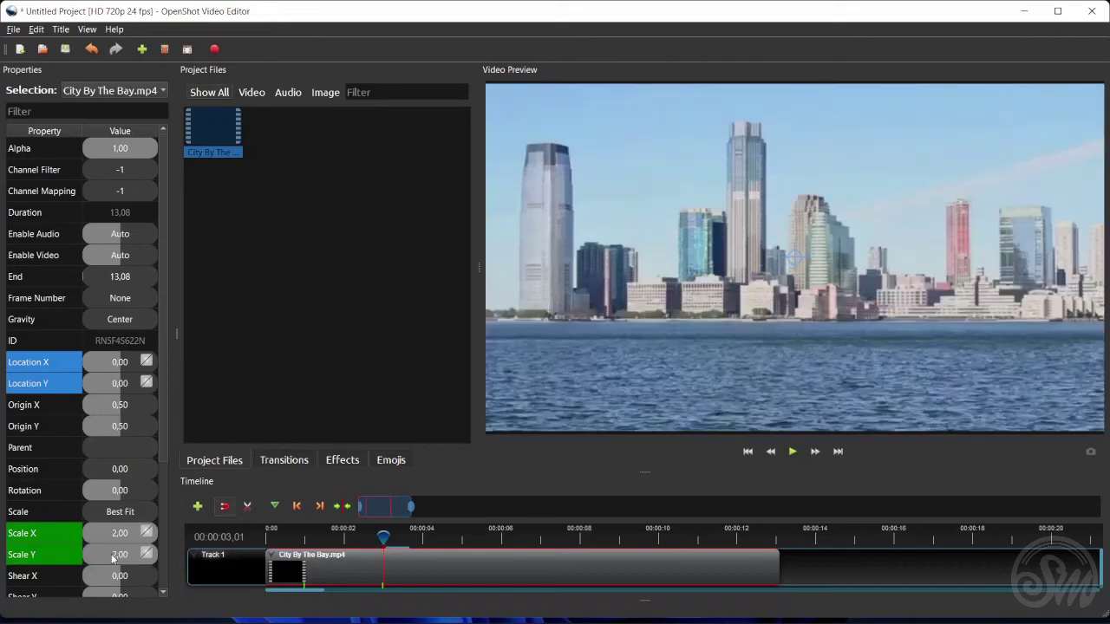
left_click(278, 540)
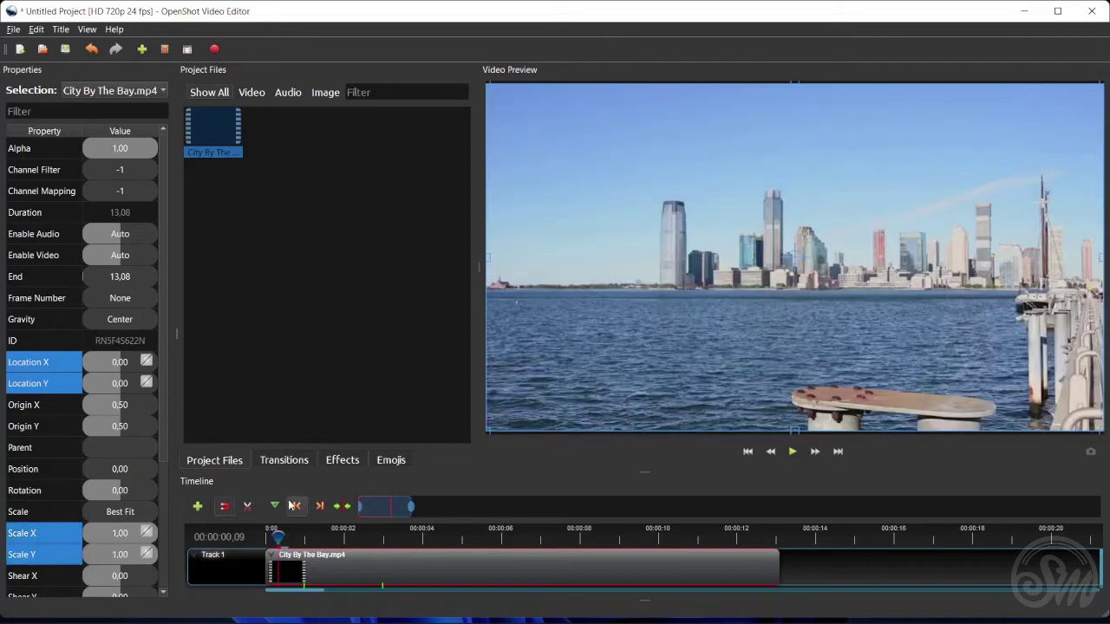
left_click(792, 451)
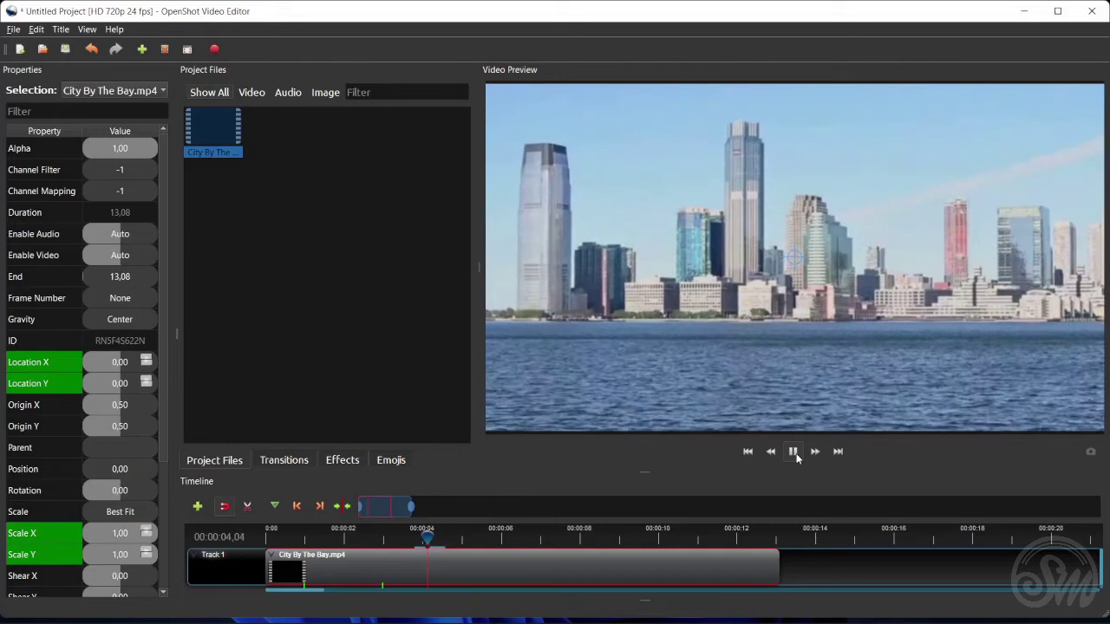
left_click(793, 452)
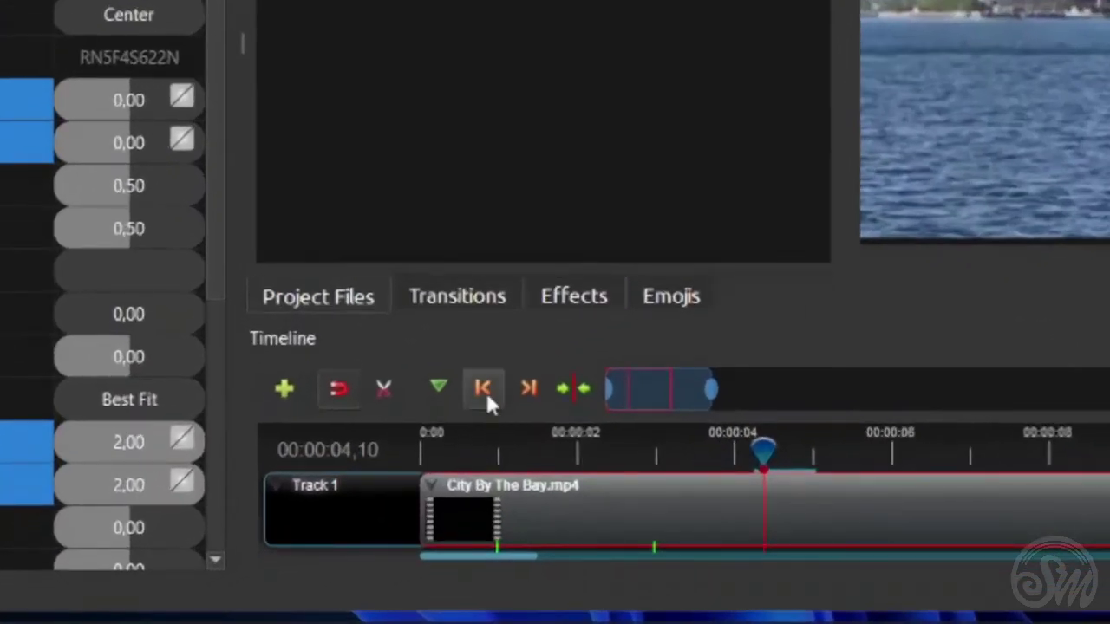
Step: Give the Scale X and Scale Y keyframes at 00:00:03,01 a Bezier Ease Out curve
left_click(487, 390)
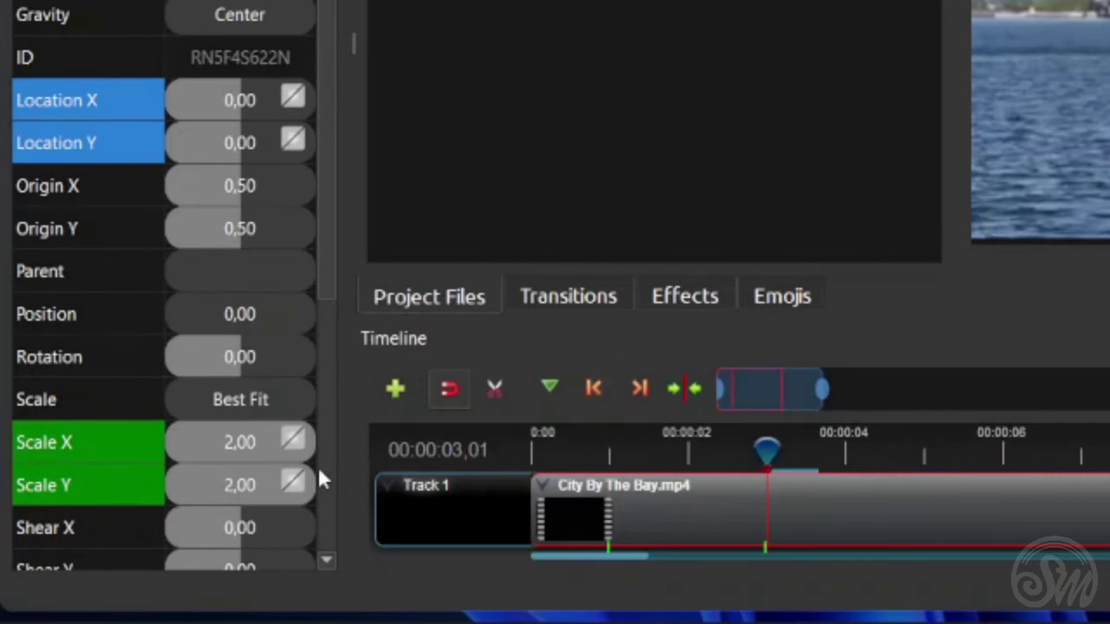
right_click(232, 444)
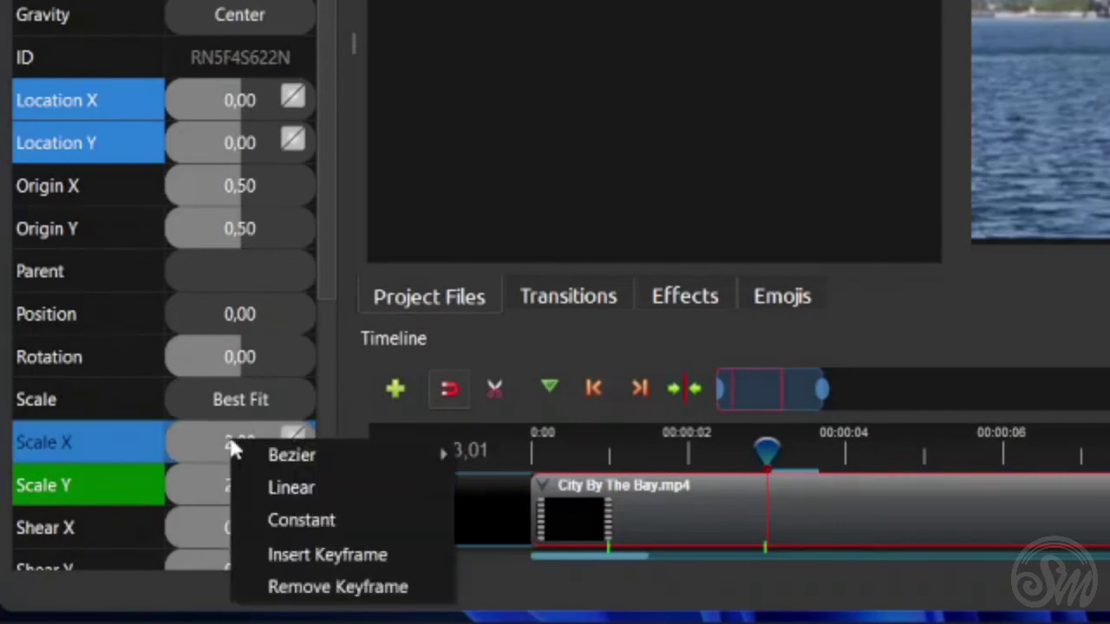
mouse_move(245, 449)
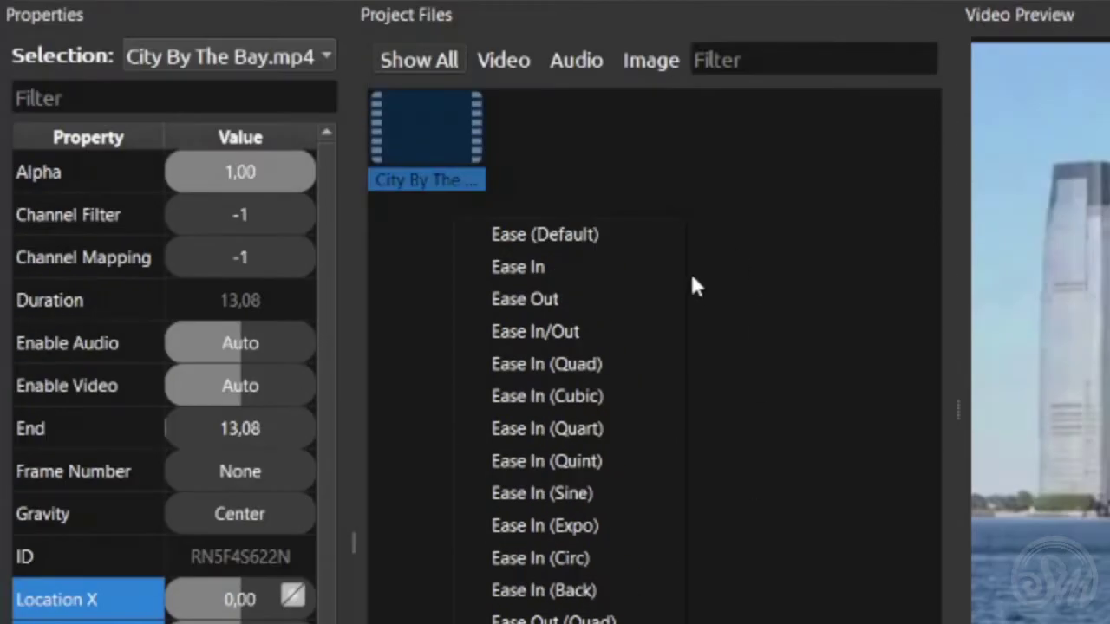
left_click(592, 302)
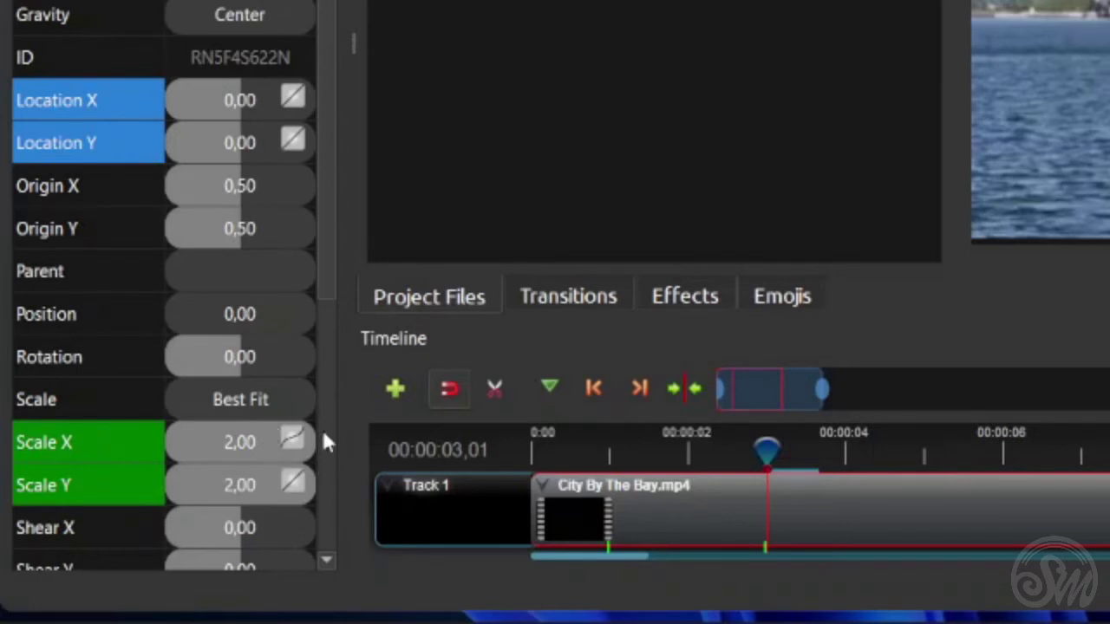
right_click(244, 502)
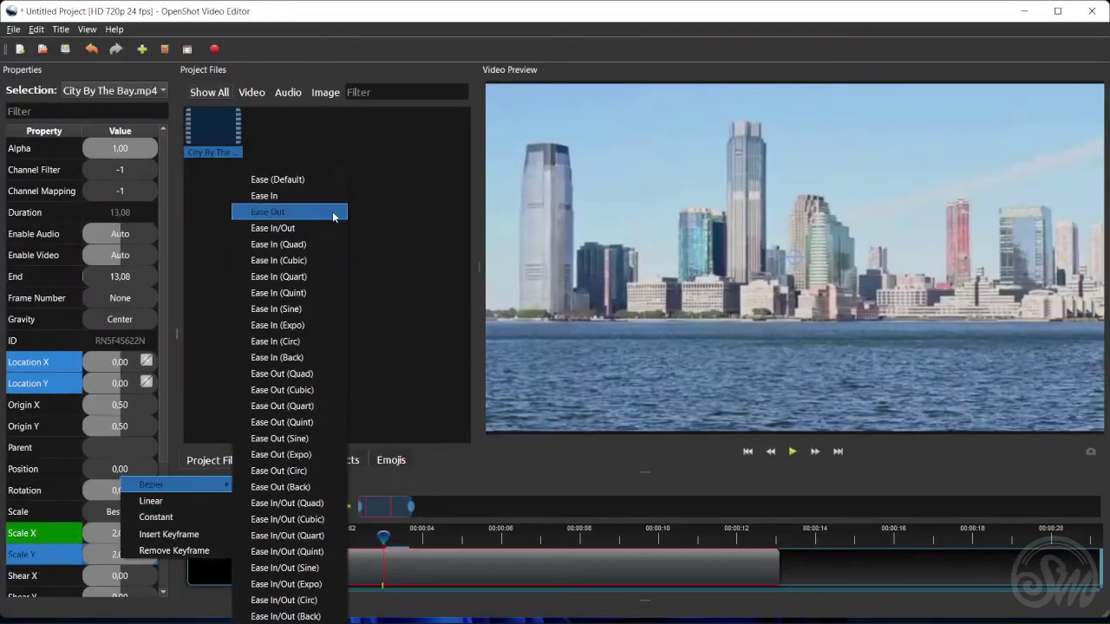
left_click(332, 212)
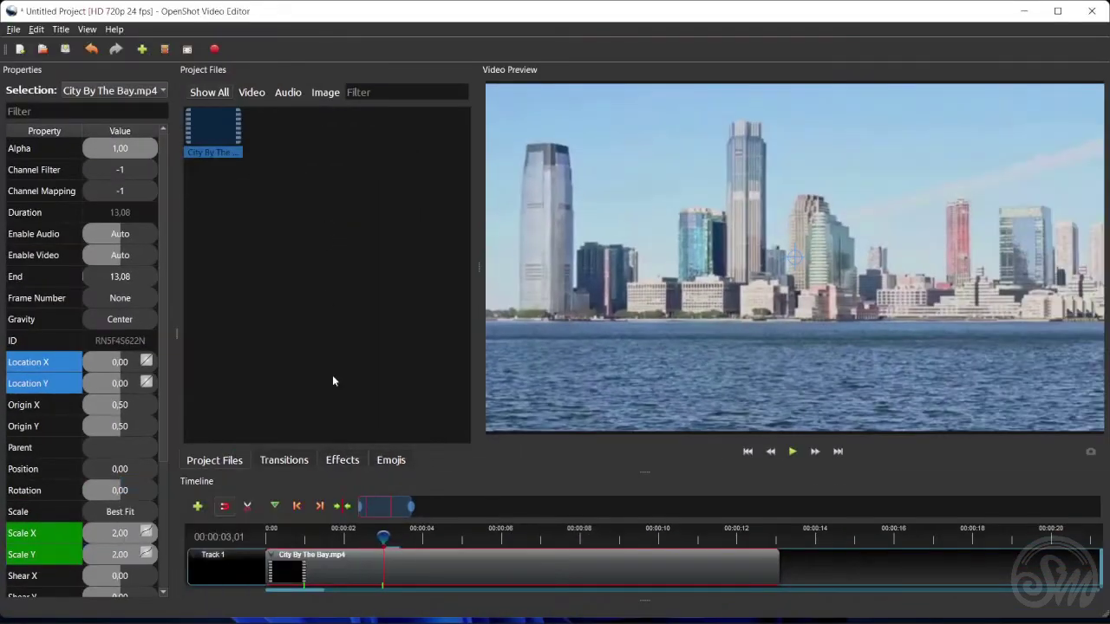
Step: Play the clip from the start to watch the eased zoom, pausing around 00:00:05,01
left_click(272, 532)
left_click(297, 507)
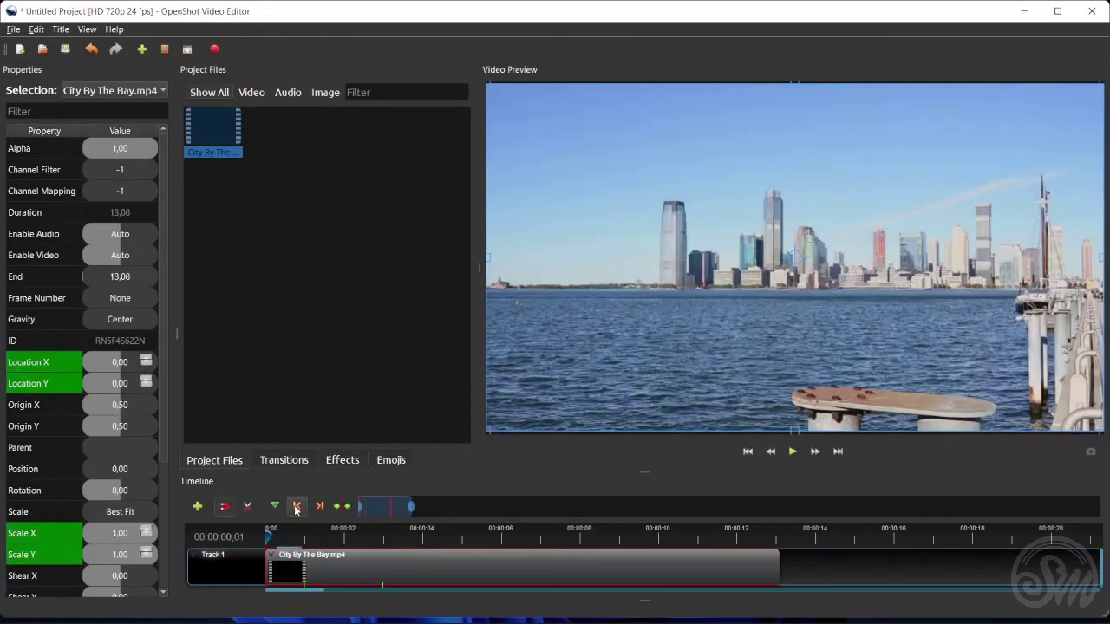
left_click(795, 452)
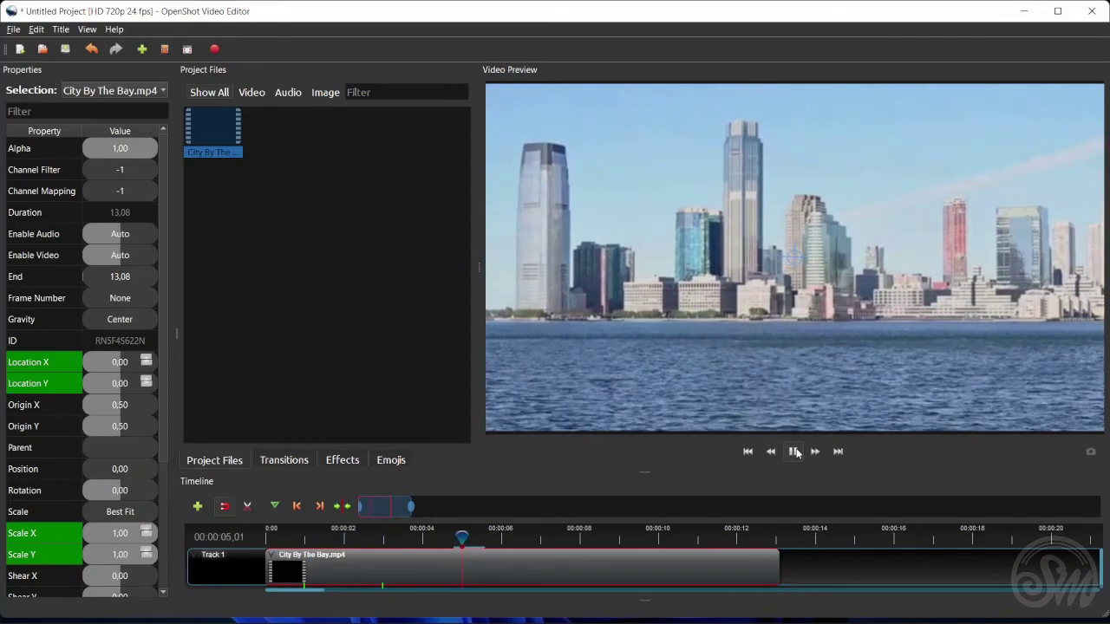
left_click(795, 452)
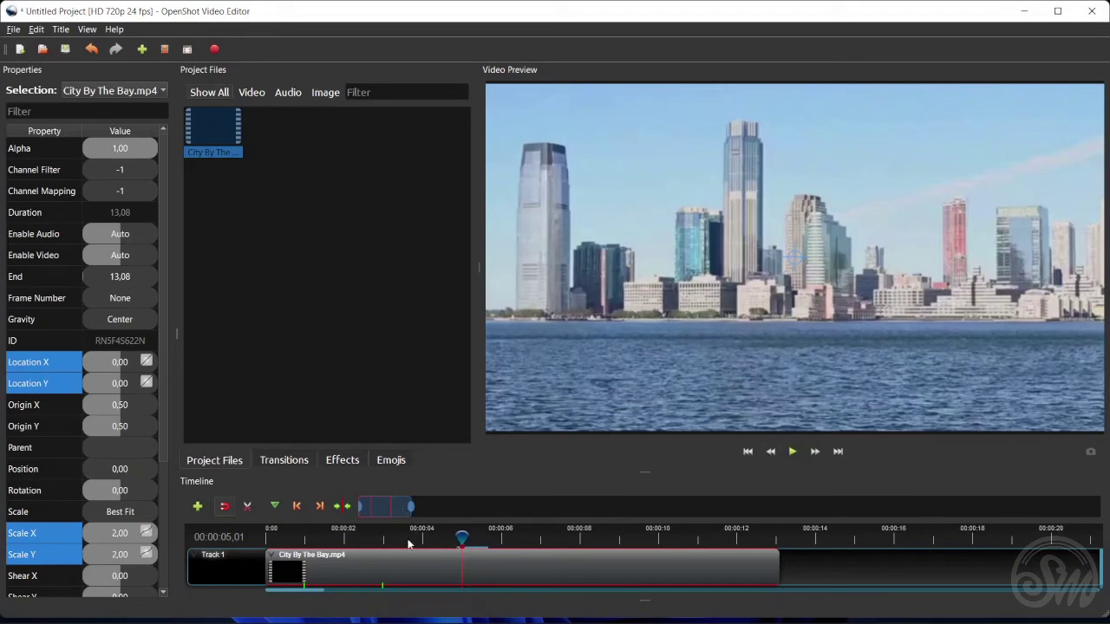
Step: At 00:00:03,01, drag the preview to pan the clip to Location X 0,18 and Location Y 0,25
left_click(295, 506)
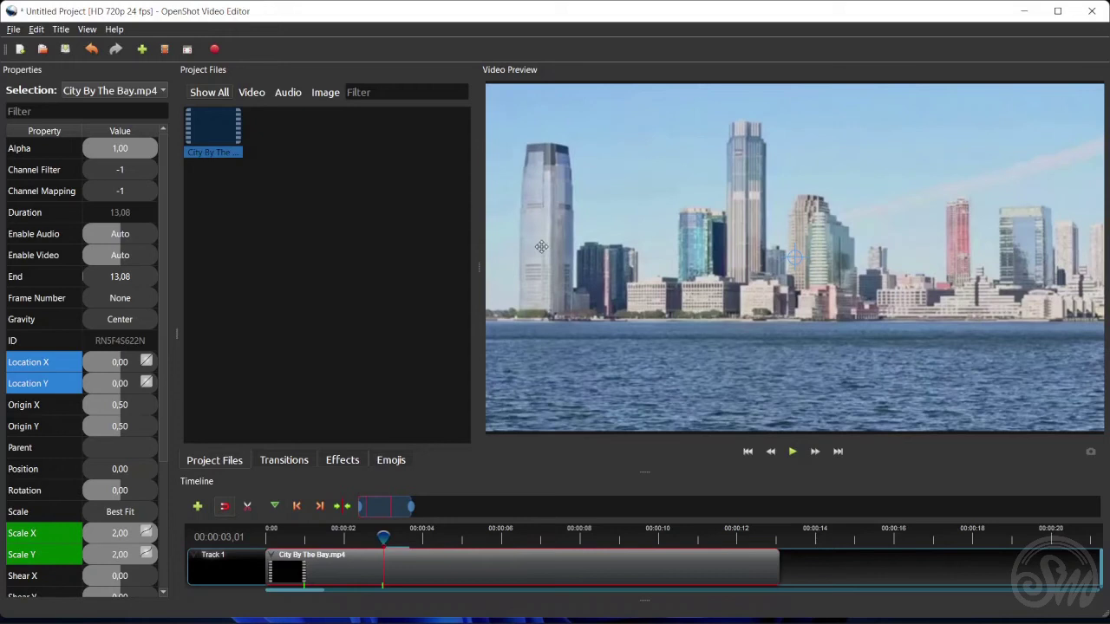
left_click_drag(541, 244, 647, 328)
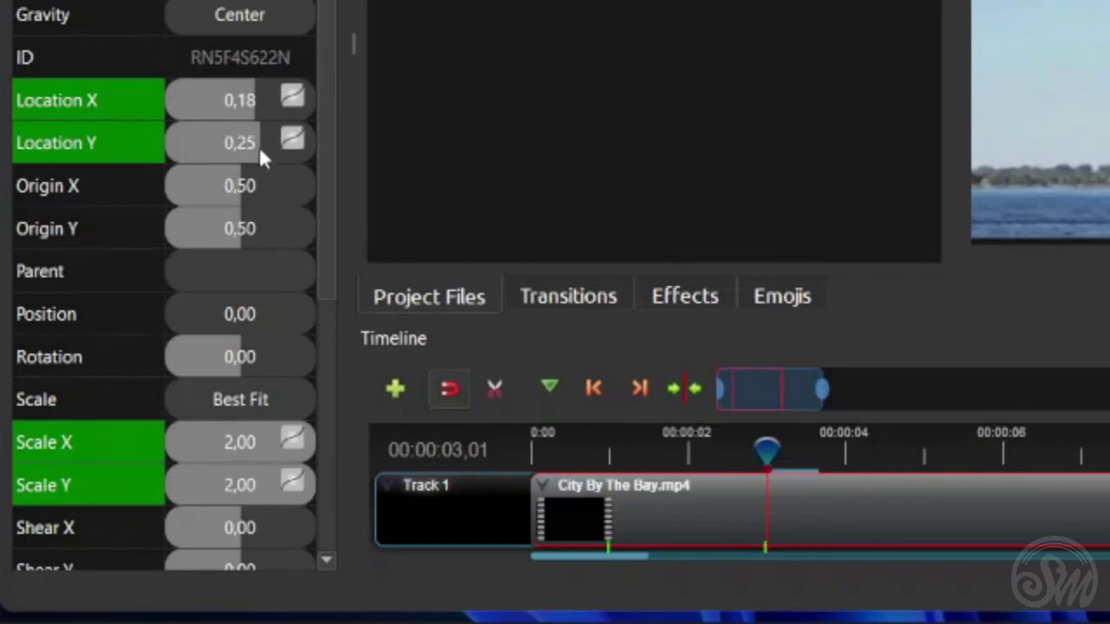
Step: Apply Bezier easing to the Location X and Location Y keyframes, then return the playhead to the start
right_click(245, 105)
mouse_move(294, 121)
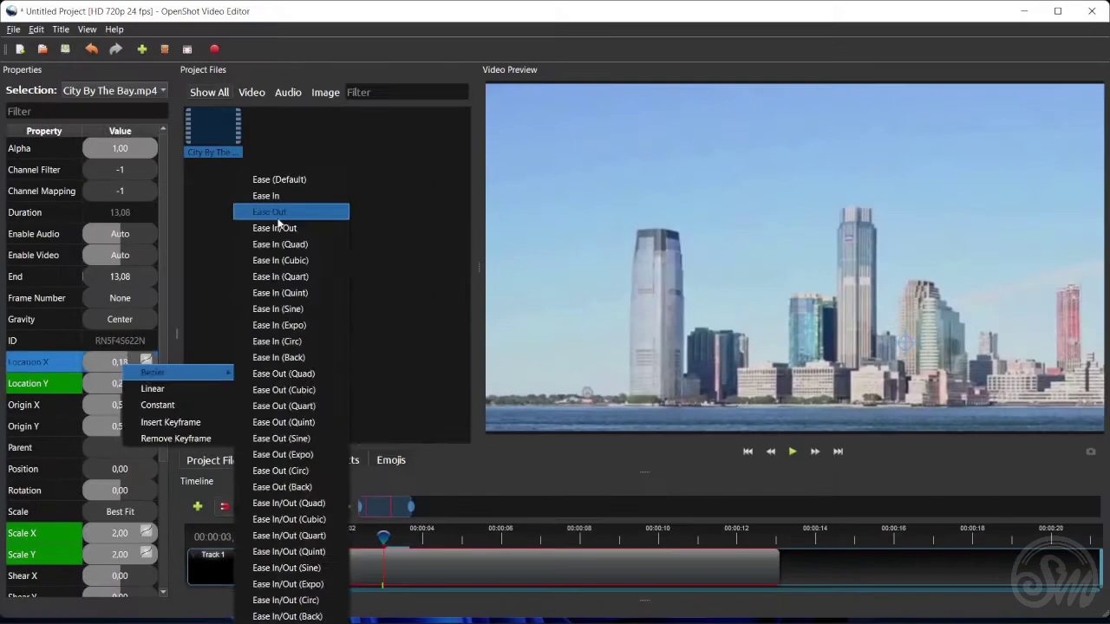
left_click(248, 256)
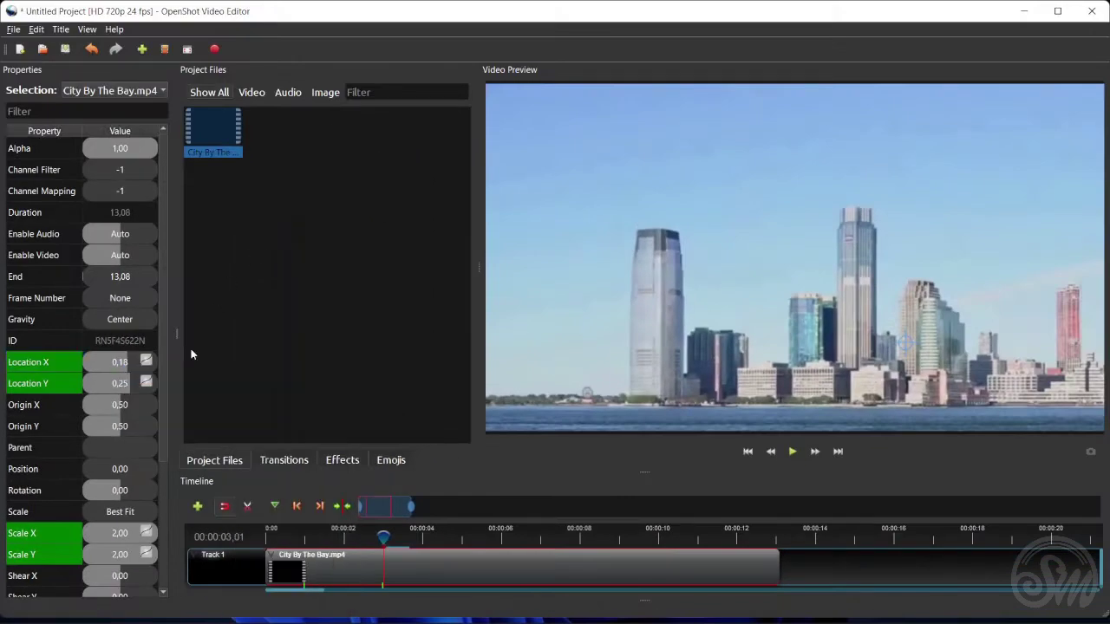
left_click(117, 388)
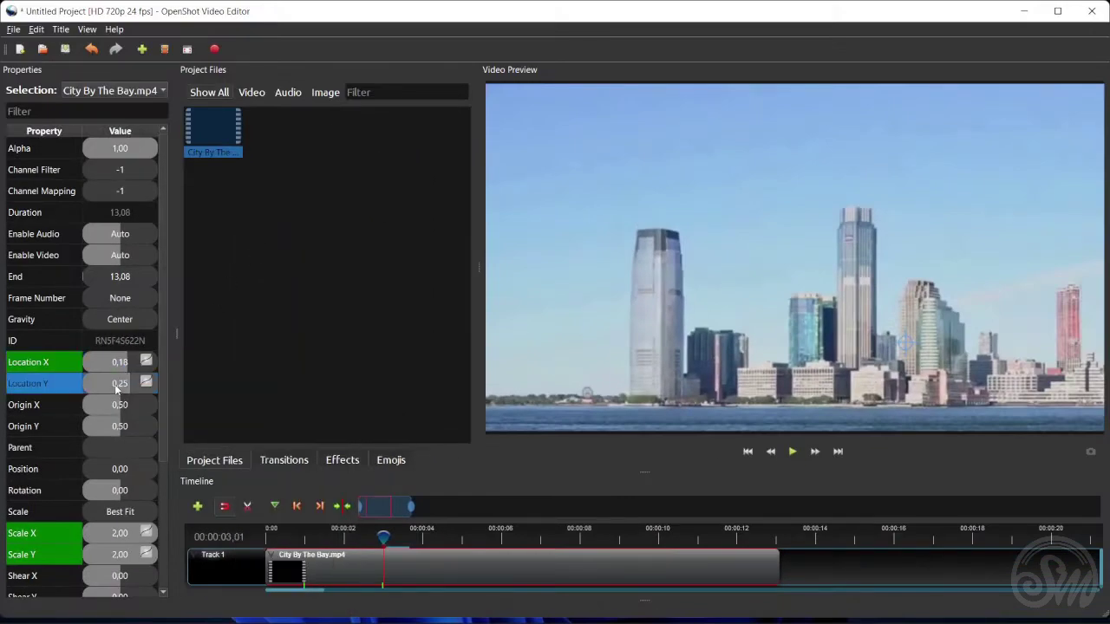
right_click(117, 388)
mouse_move(174, 393)
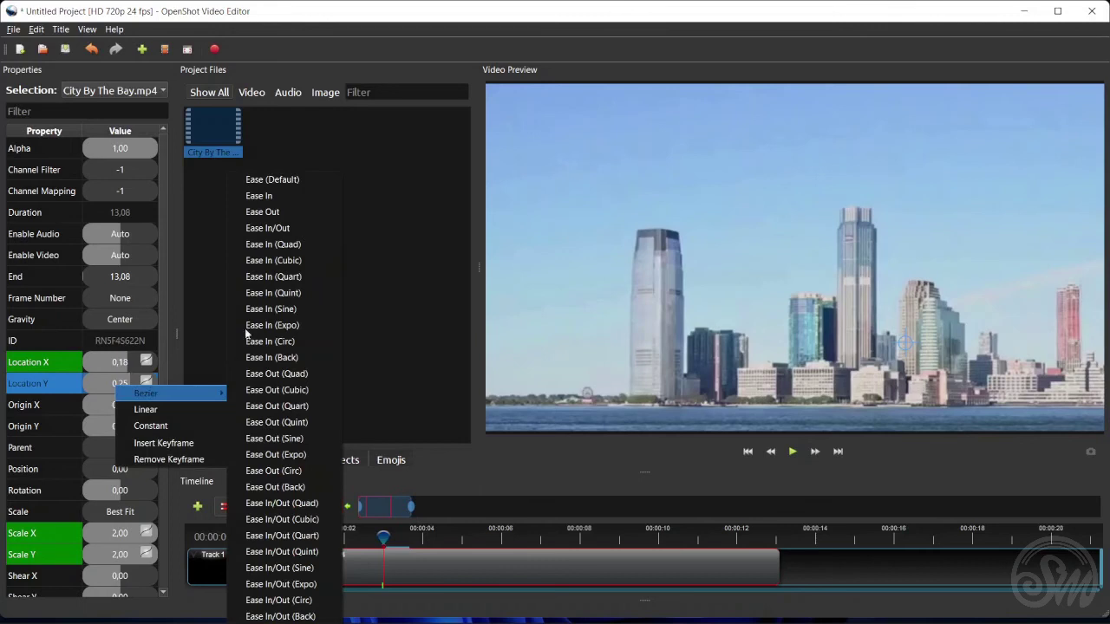
left_click(258, 215)
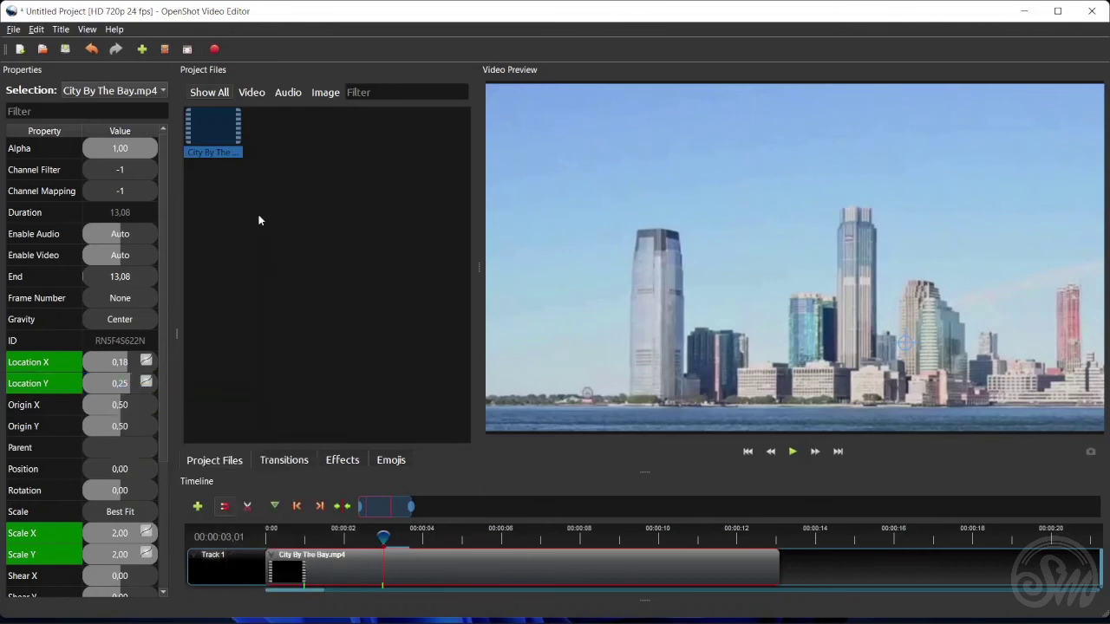
left_click(275, 534)
left_click(297, 506)
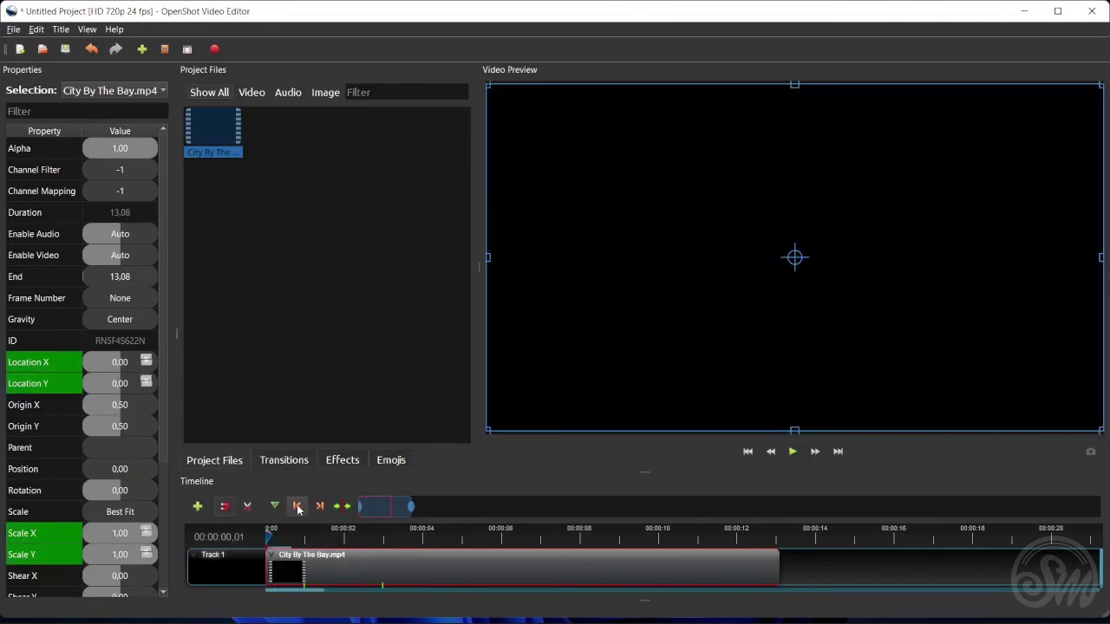
Step: Preview the eased zoom and pan onto the skyline, pausing at 00:00:04,22
left_click(795, 454)
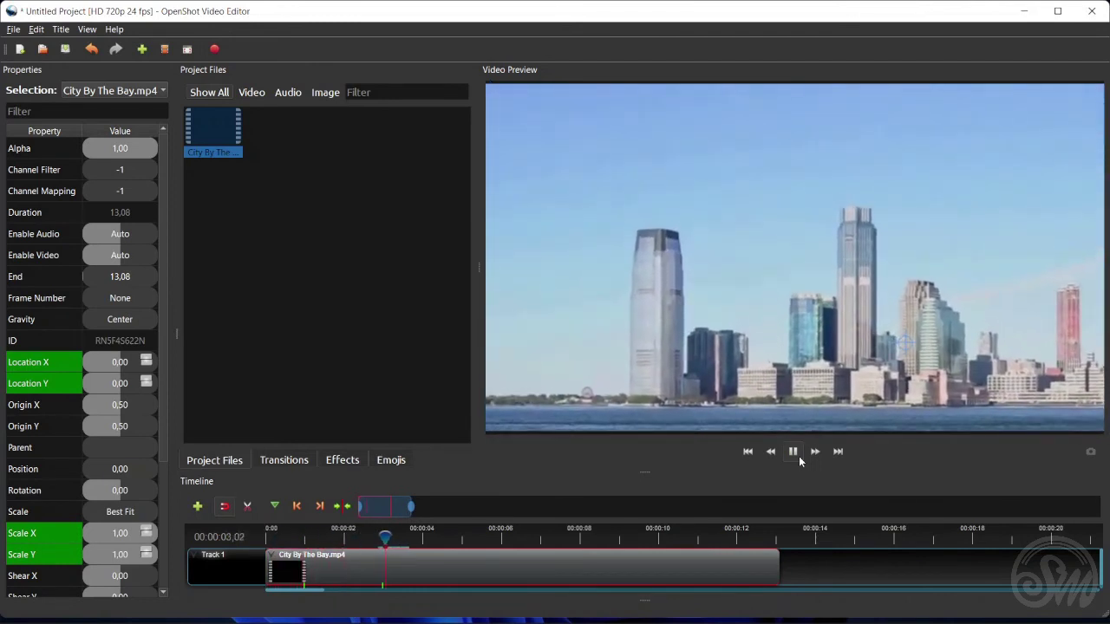
left_click(799, 456)
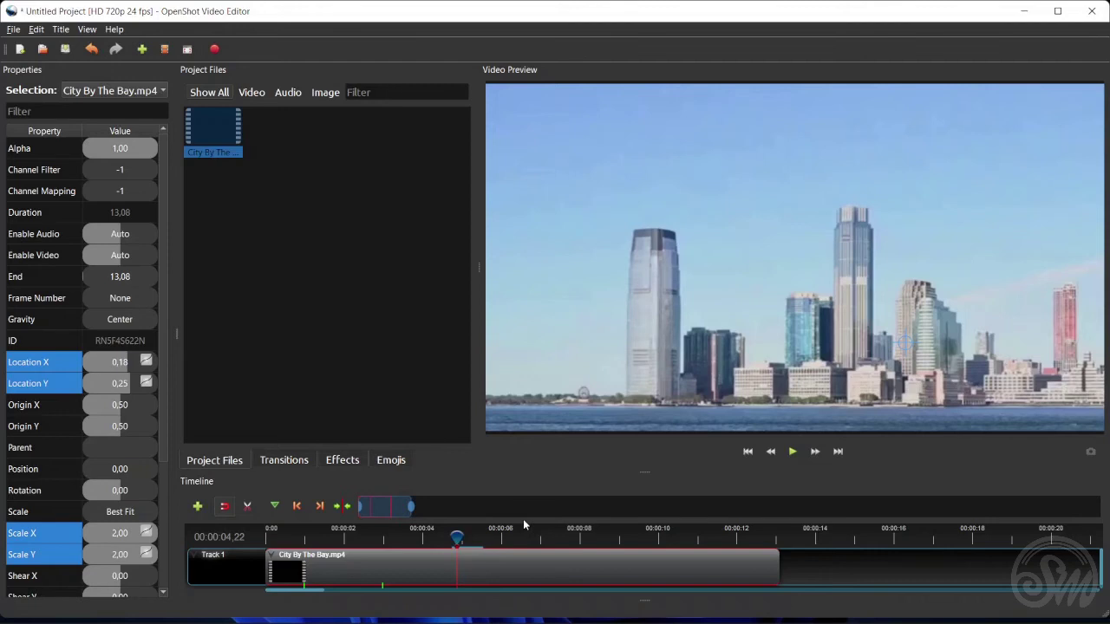
Step: Insert a Location X keyframe of 0,18 near 3 seconds, then move the playhead to 00:00:09,25
left_click(405, 542)
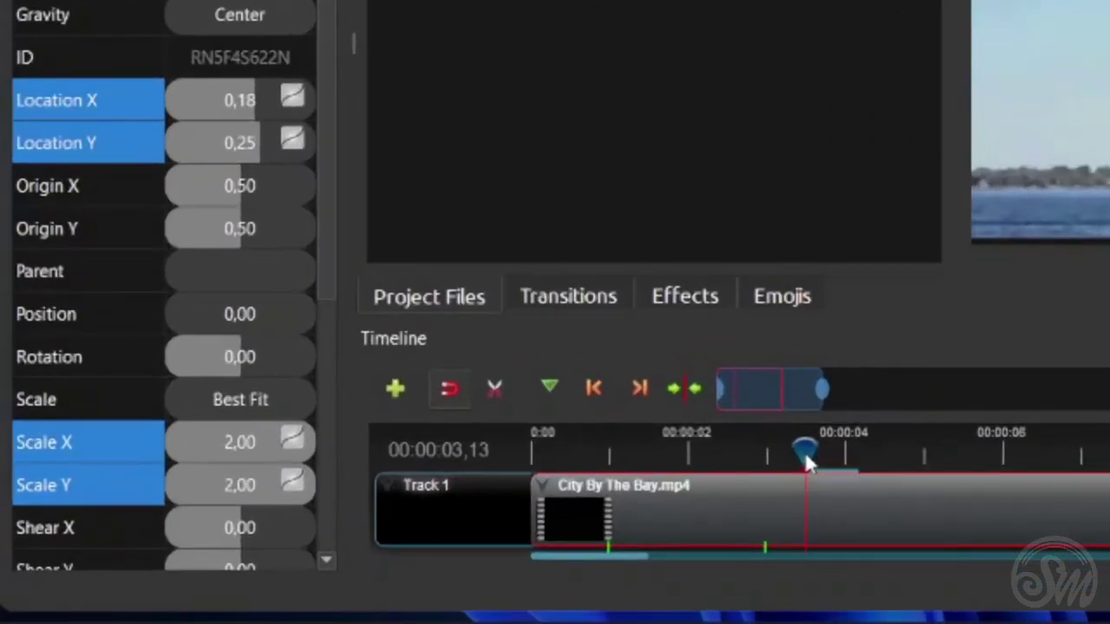
key("Left")
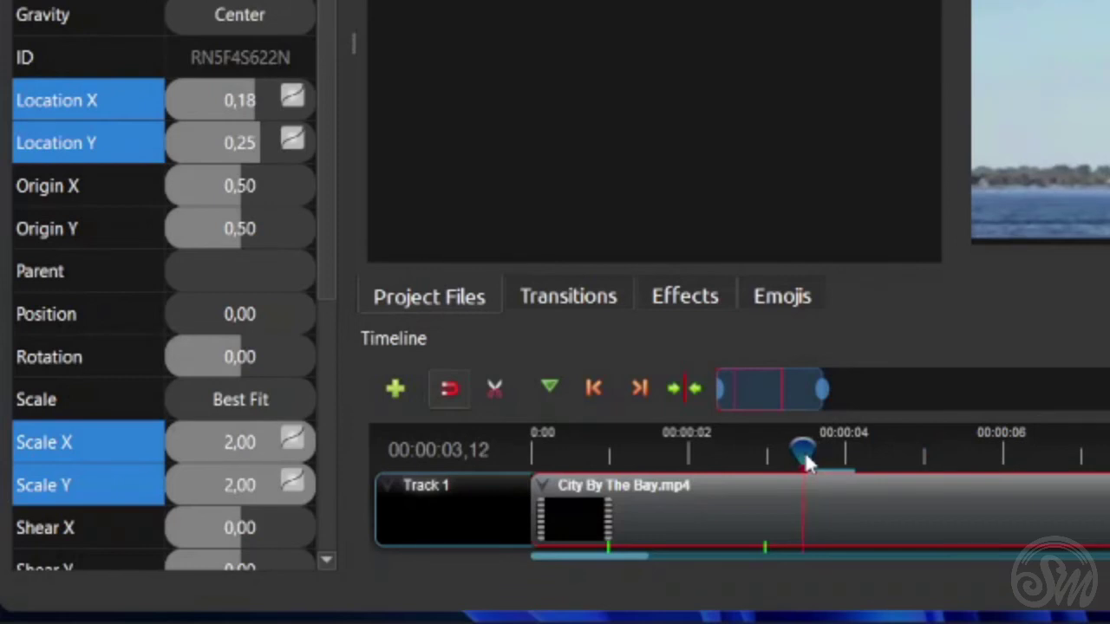
left_click(264, 102)
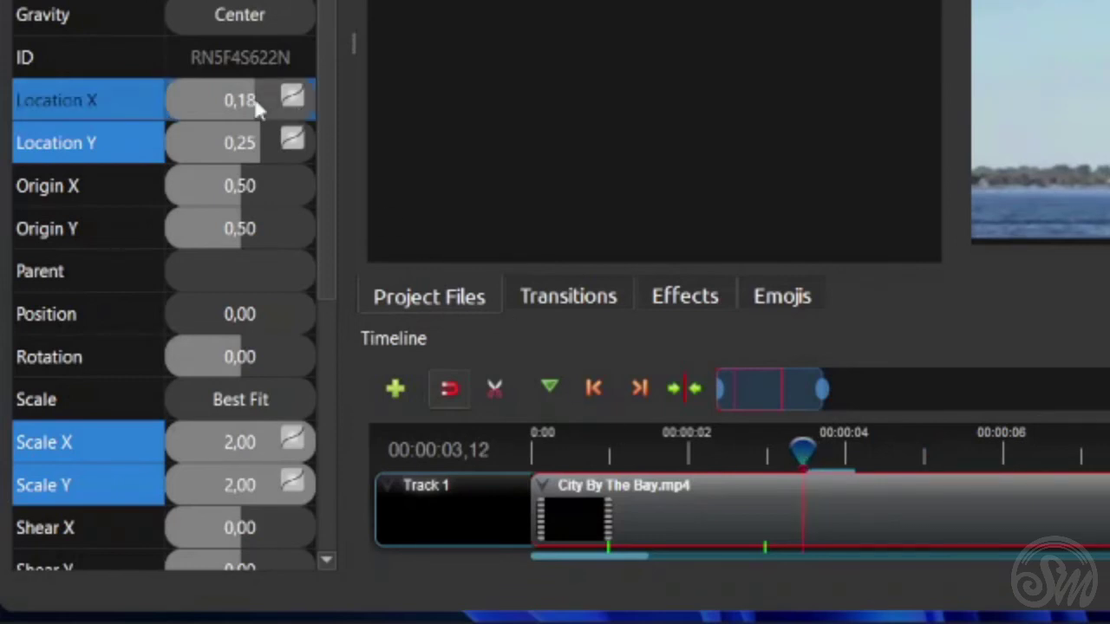
right_click(256, 104)
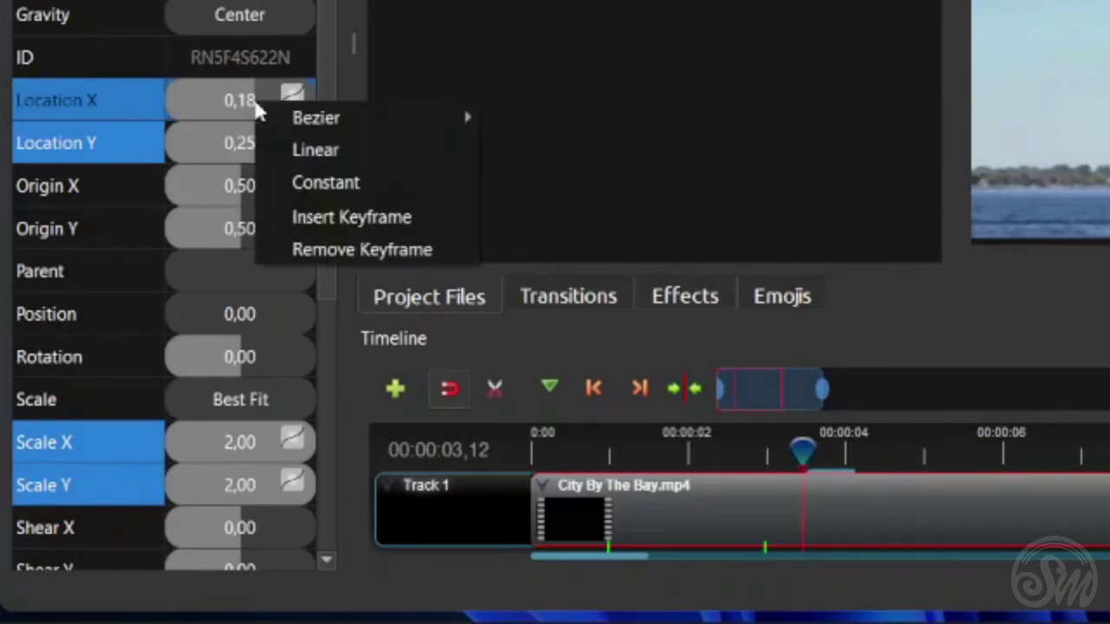
left_click(363, 217)
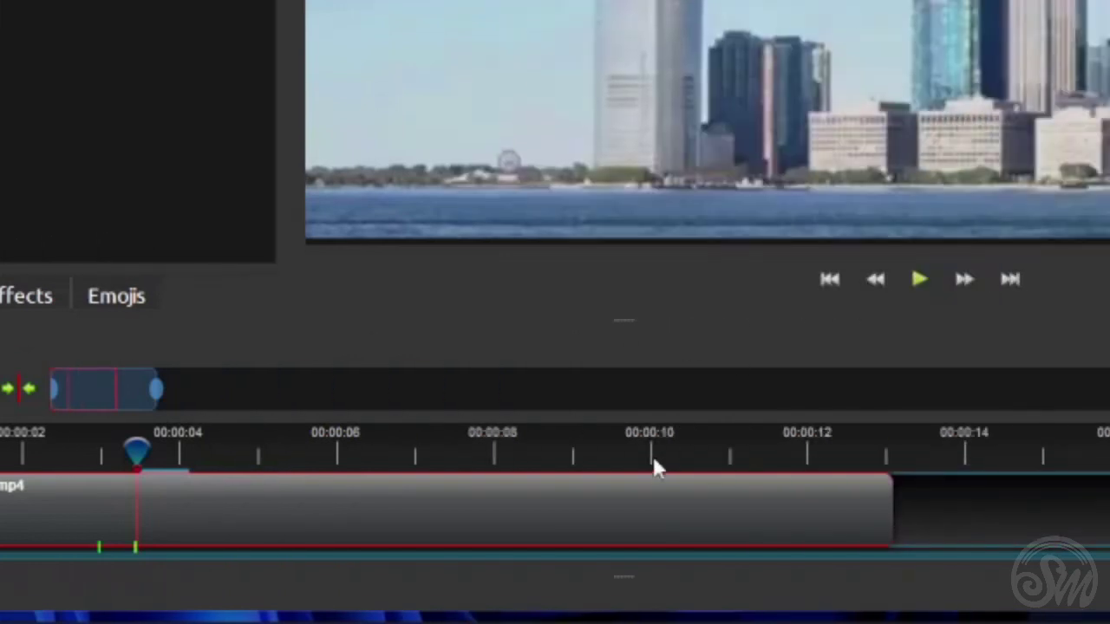
left_click(652, 457)
left_click(651, 454)
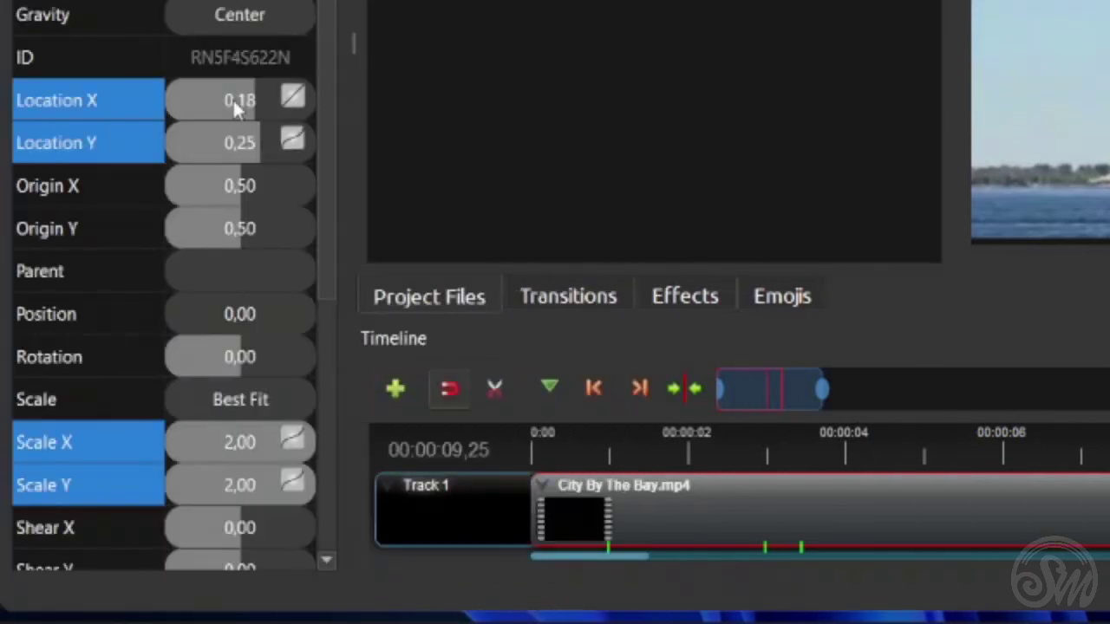
Step: Set Location X to -0,50 at 00:00:09,25 to pan across the skyline
double_click(232, 98)
type("-0,5")
key("Return")
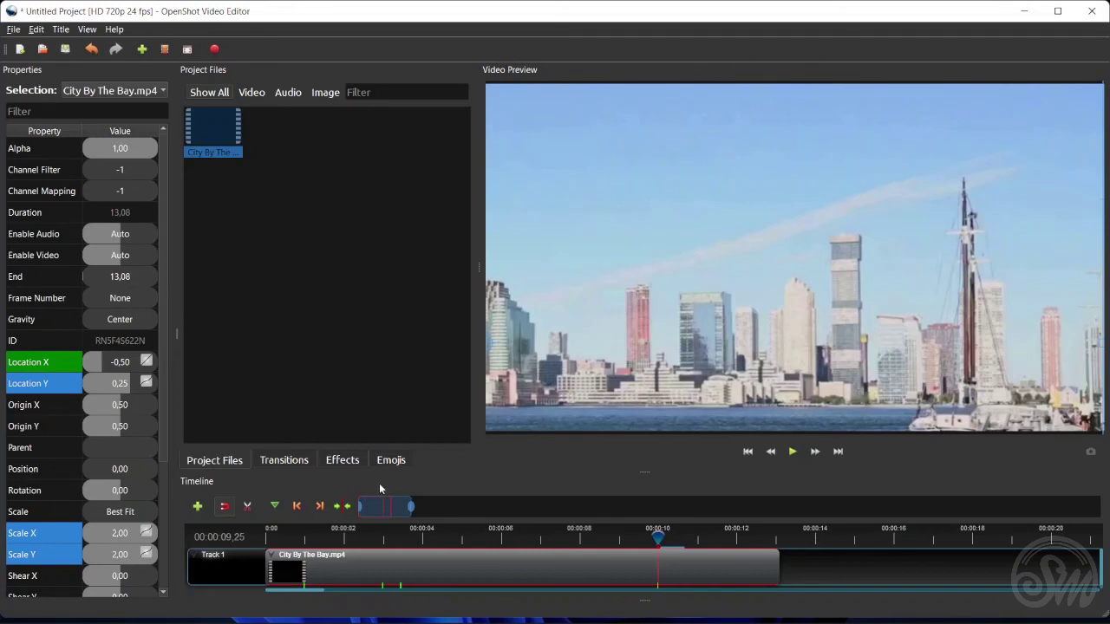
left_click(285, 535)
left_click(296, 506)
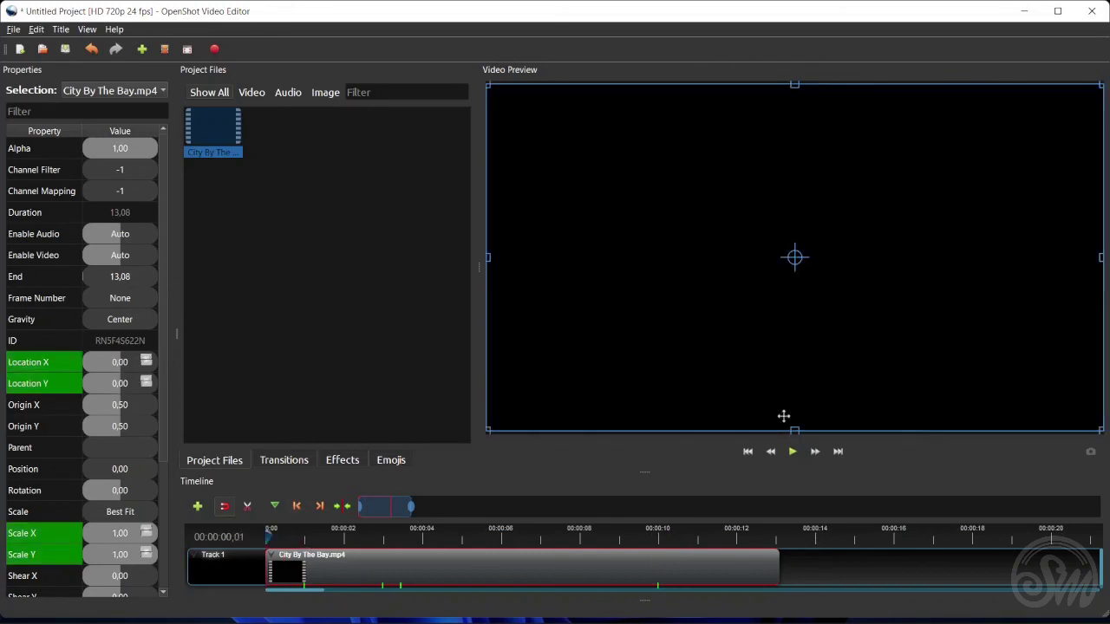
left_click(793, 452)
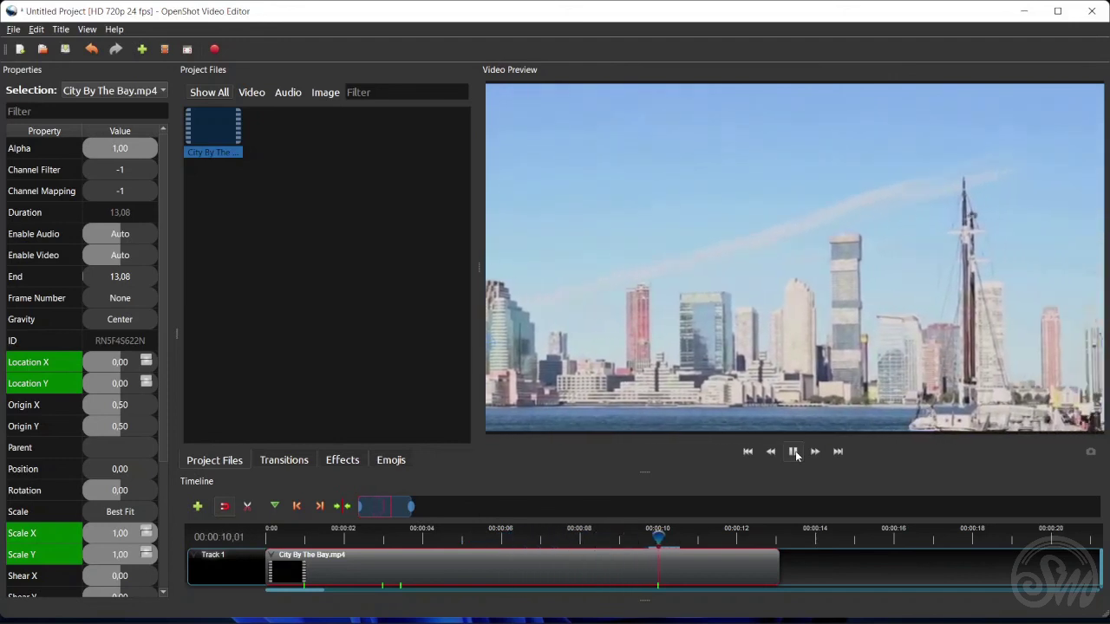
left_click(793, 452)
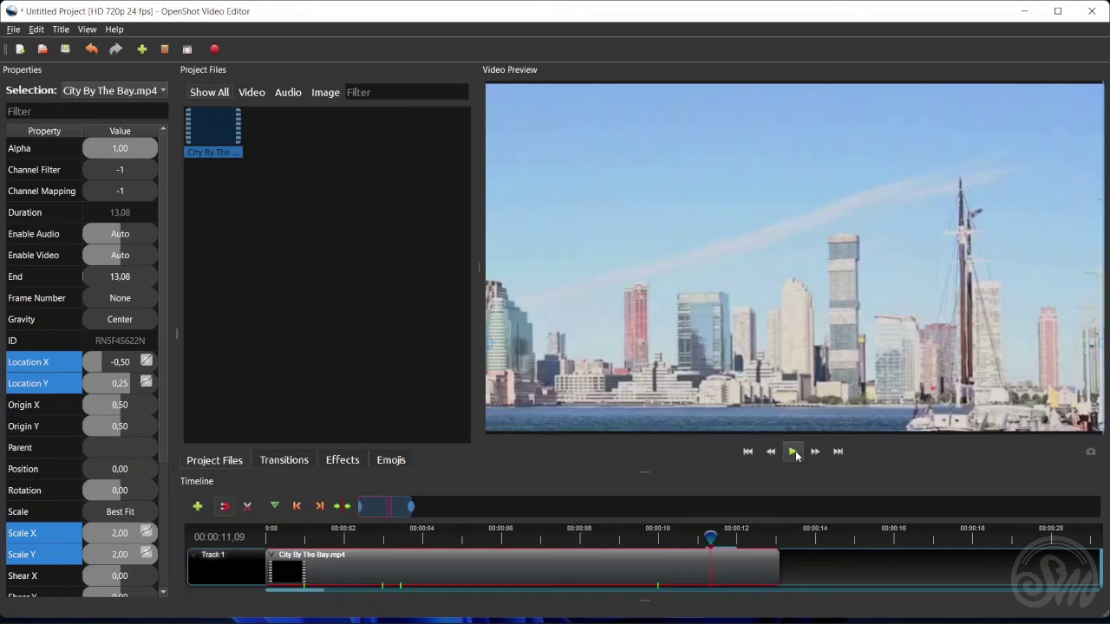
Step: At 00:00:10,12, insert hold keyframes on Scale X, Scale Y, Location Y and Location X
left_click(679, 537)
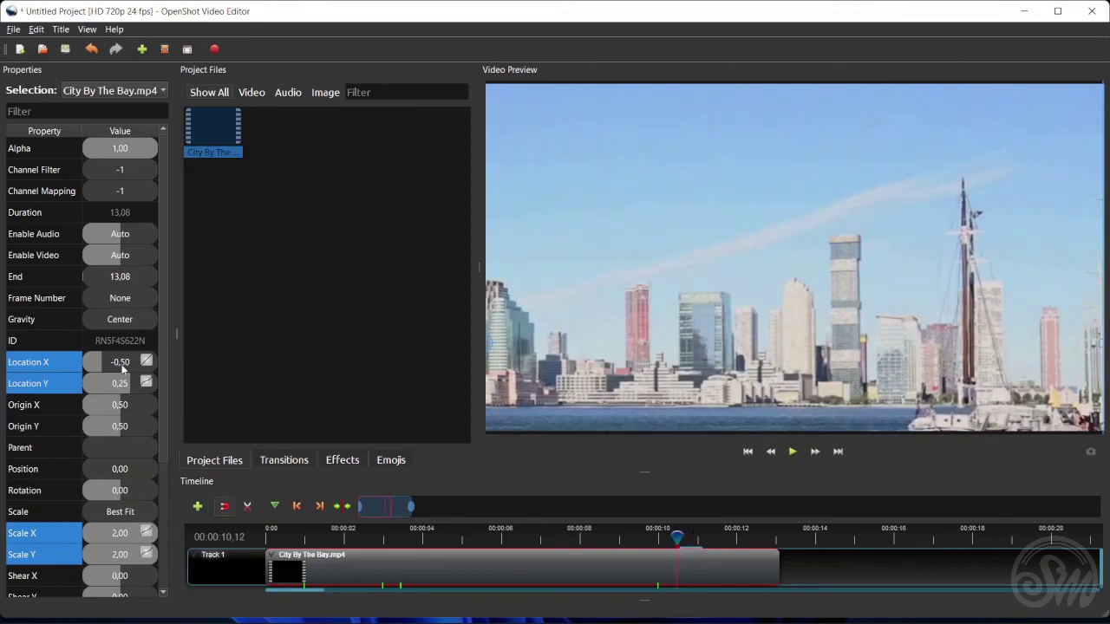
right_click(134, 533)
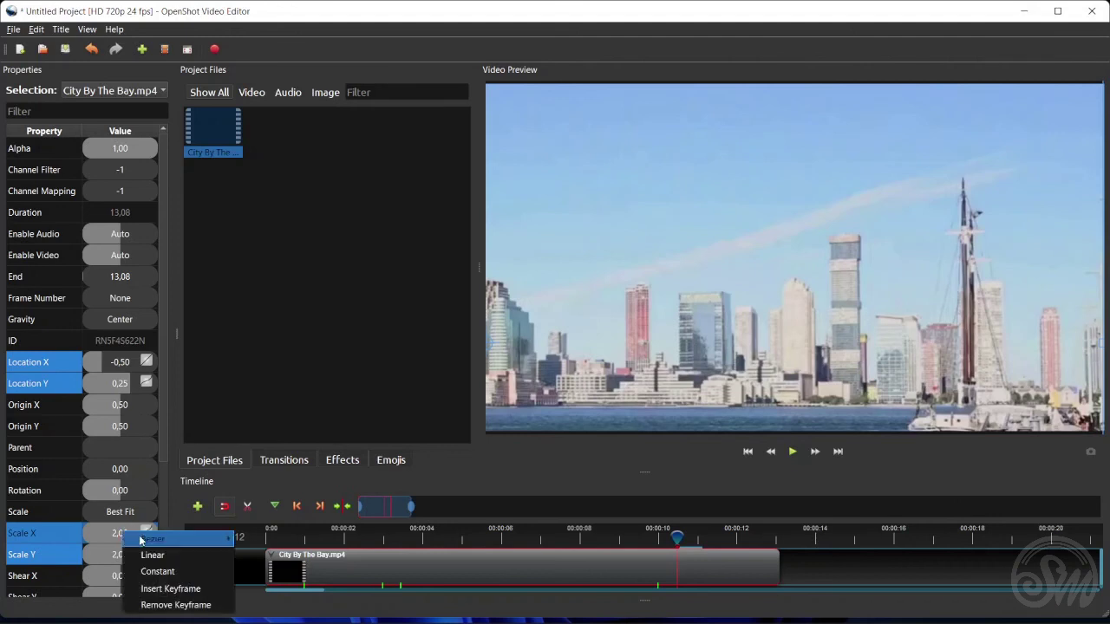
left_click(148, 590)
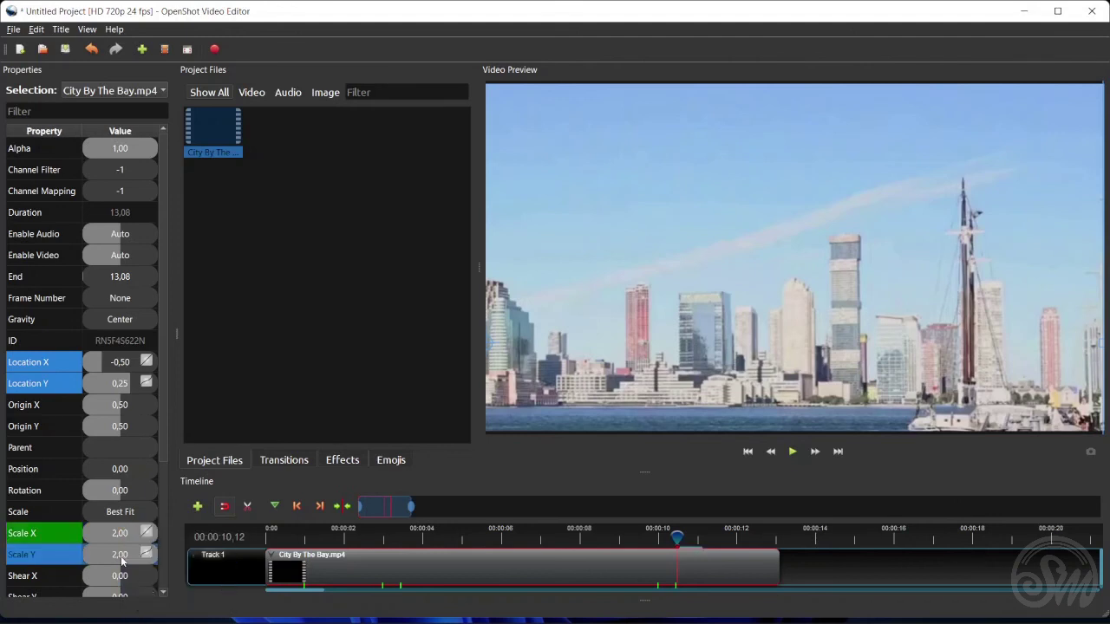
right_click(122, 562)
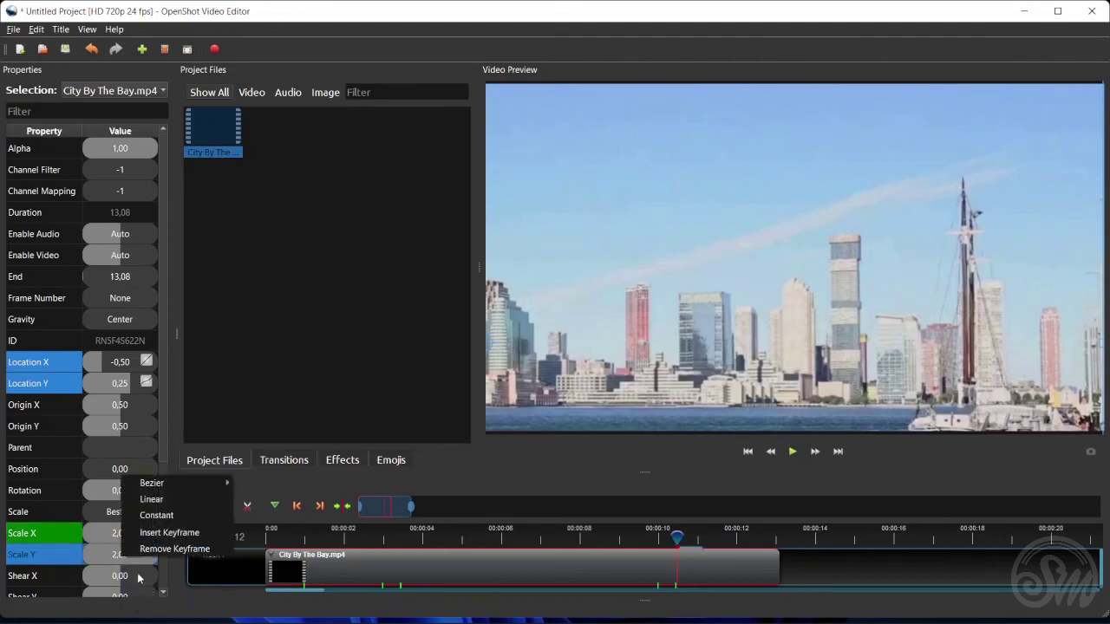
left_click(152, 530)
right_click(121, 384)
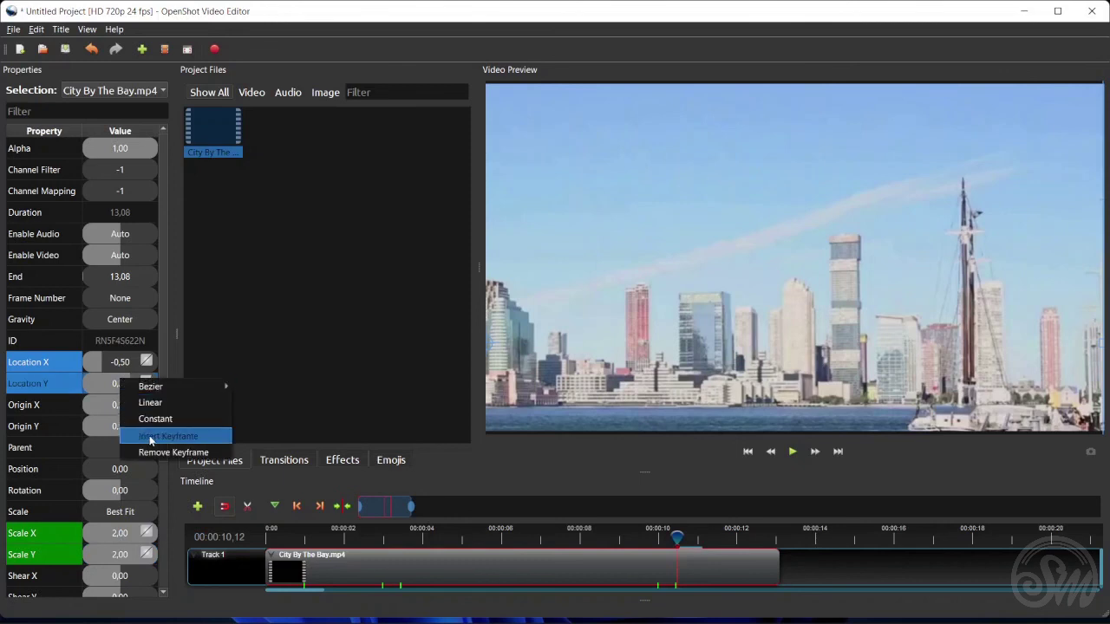
left_click(149, 438)
right_click(122, 364)
left_click(147, 417)
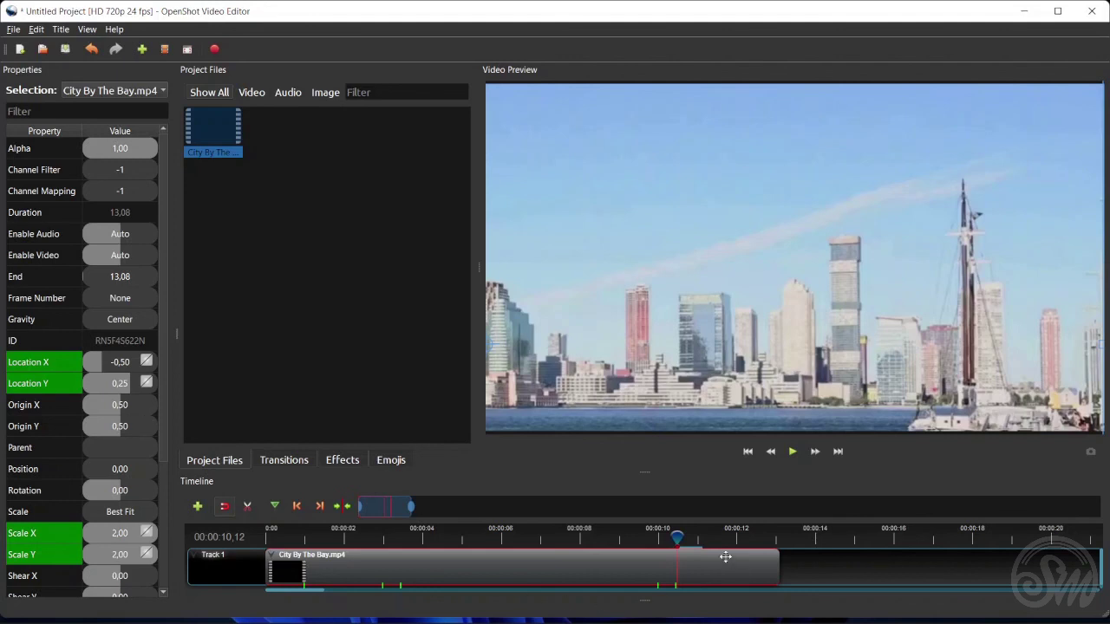
Step: At 00:00:11,01, set Scale X and Scale Y back to 1,00
left_click(699, 540)
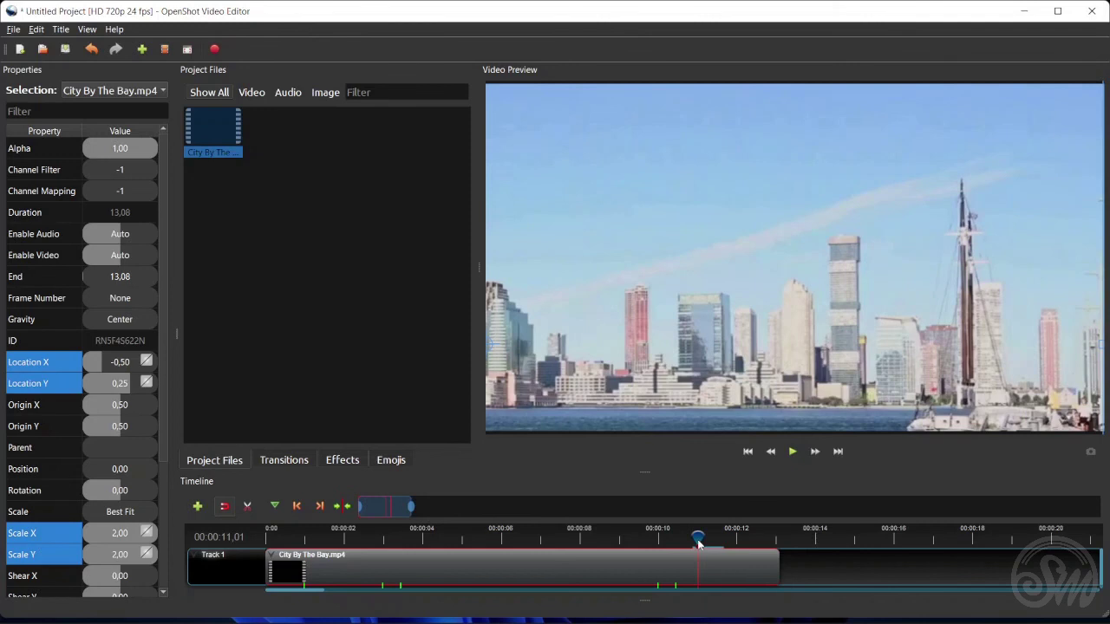
double_click(119, 535)
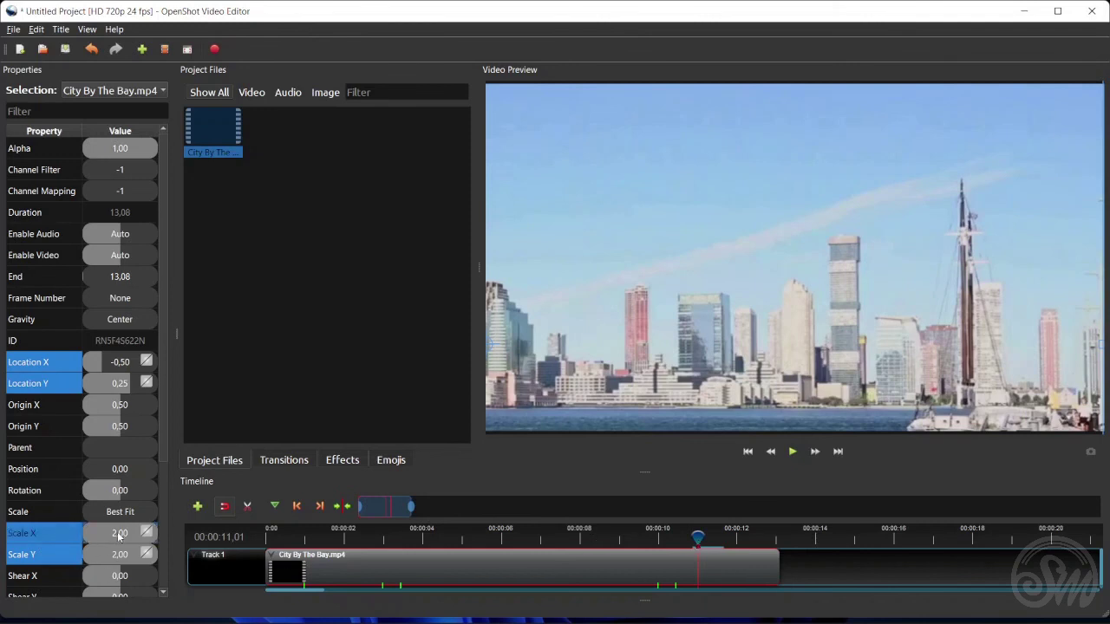
type("1")
key("Return")
double_click(128, 554)
type("1")
key("Return")
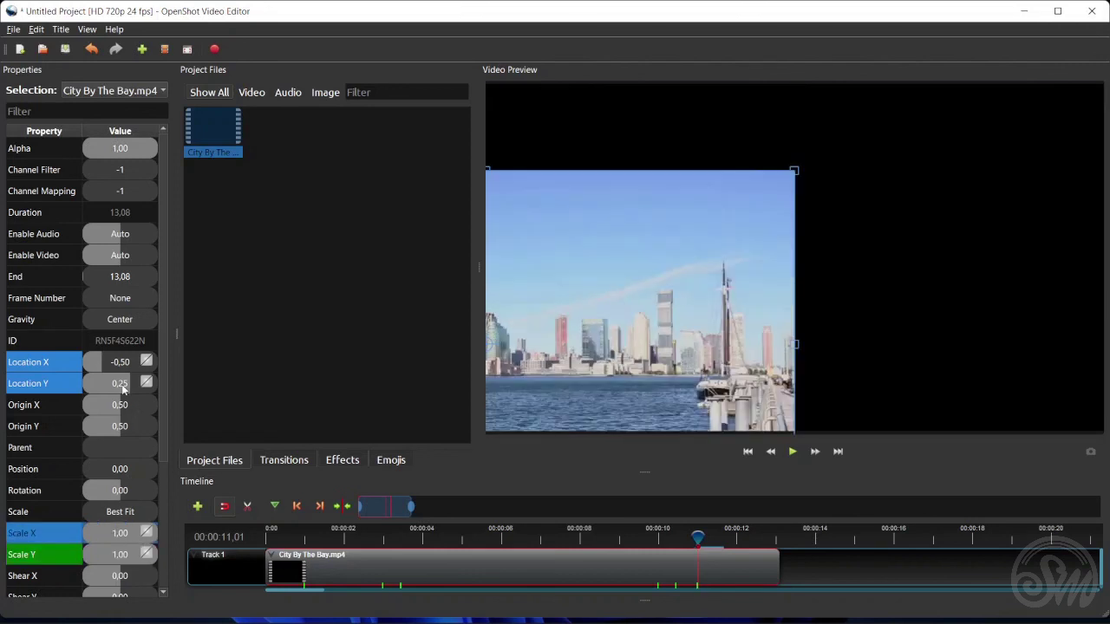
Step: Reset Location Y and Location X to 0,00, then return the playhead near the start
double_click(123, 386)
type("0")
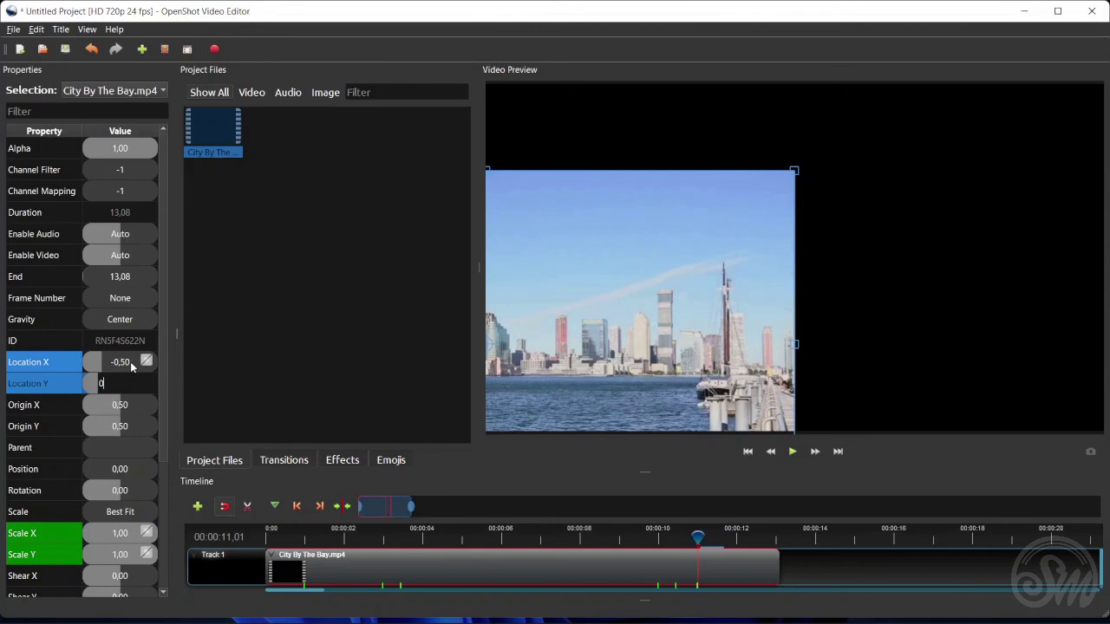
key("Return")
double_click(131, 362)
type("0")
key("Return")
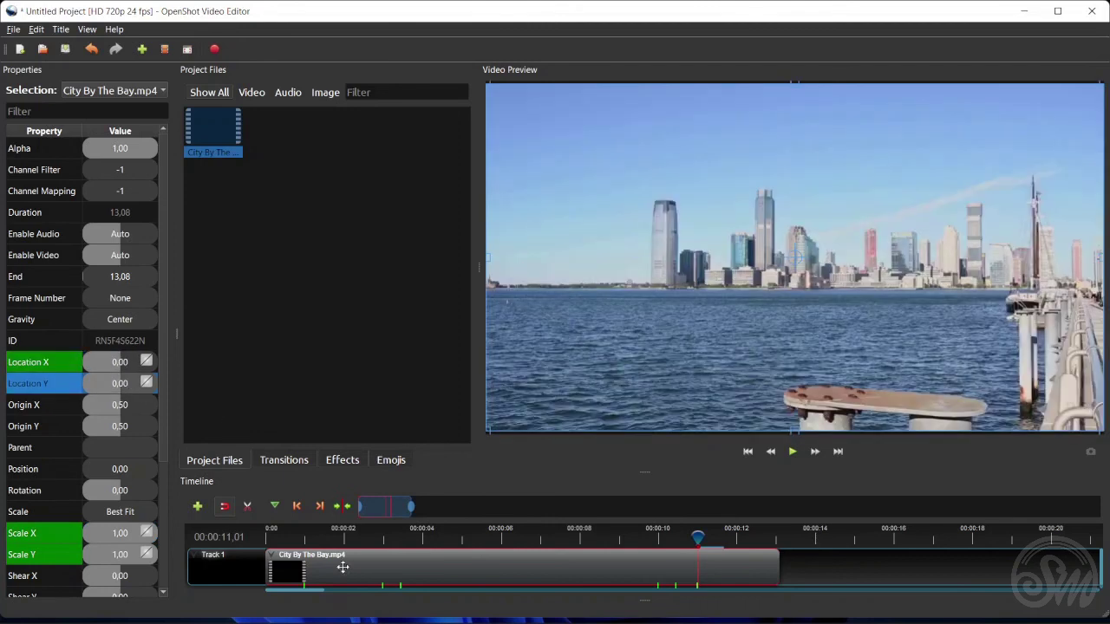
left_click(278, 542)
left_click(295, 508)
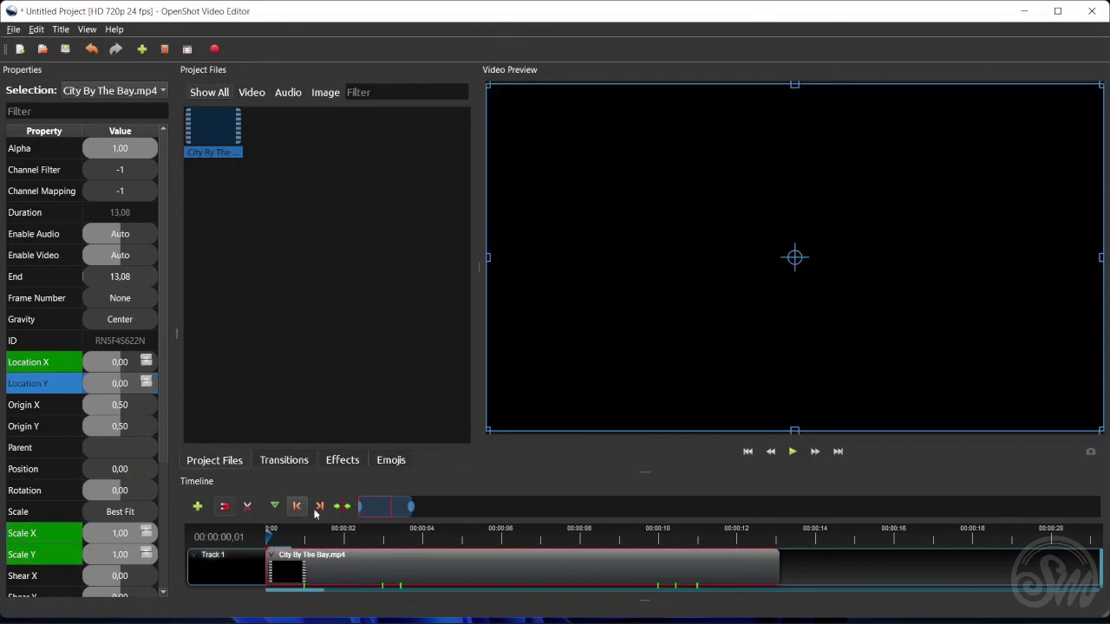
left_click(791, 458)
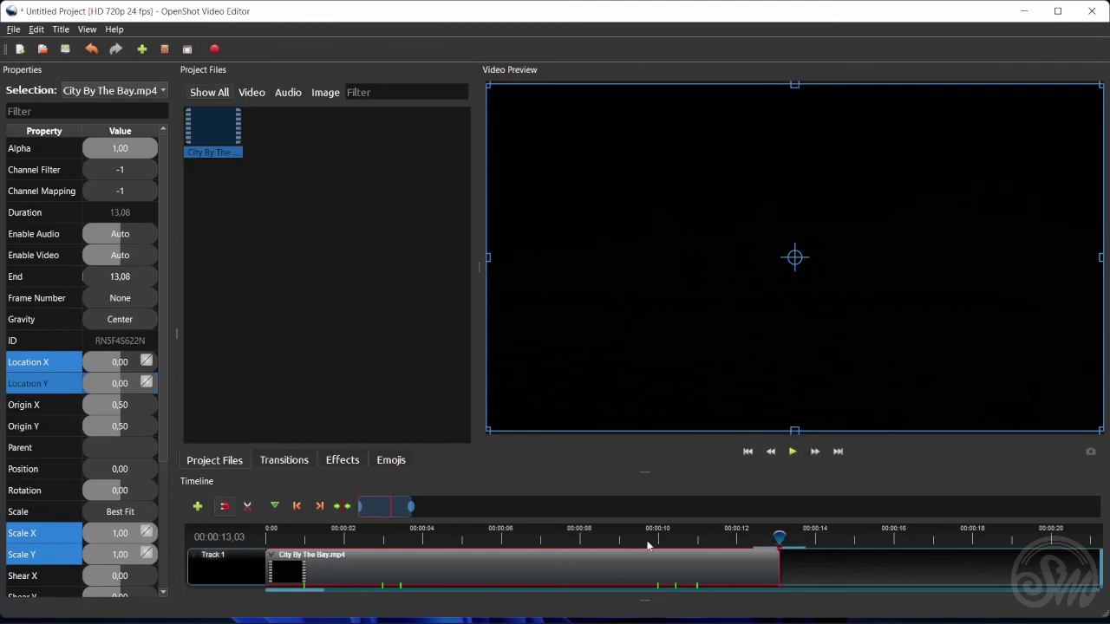
left_click(727, 538)
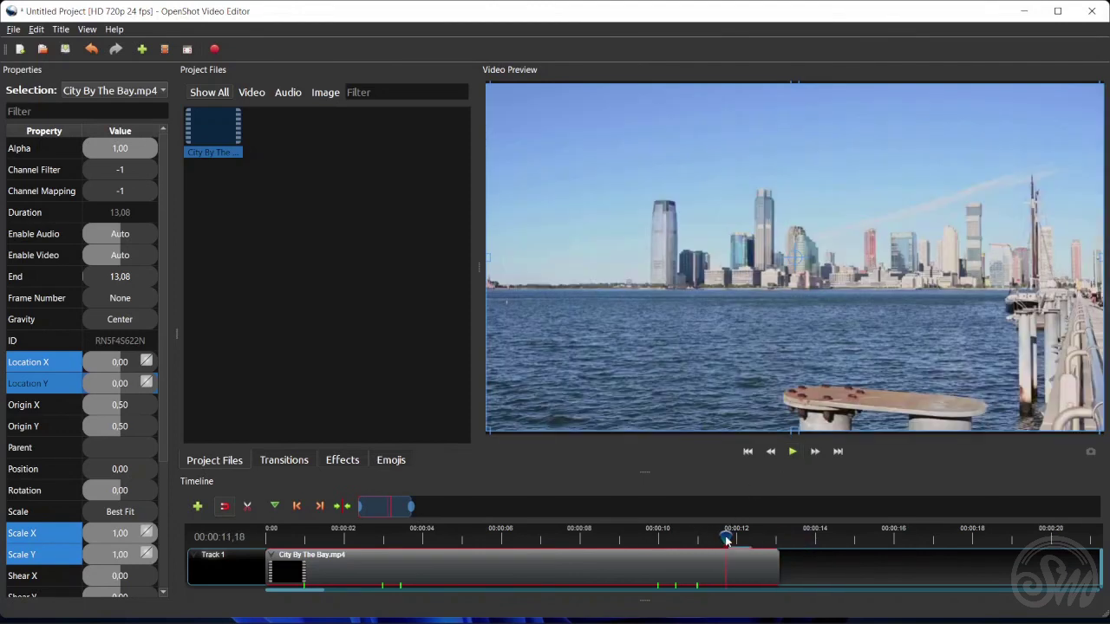